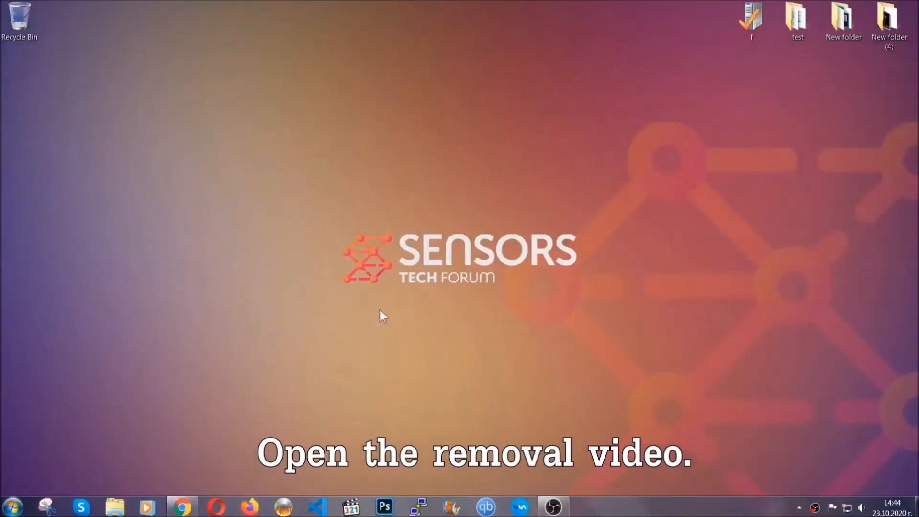
- Restore the Chrome window showing the 'How to Remove a Ransomware Virus (Windows)' video
click(182, 507)
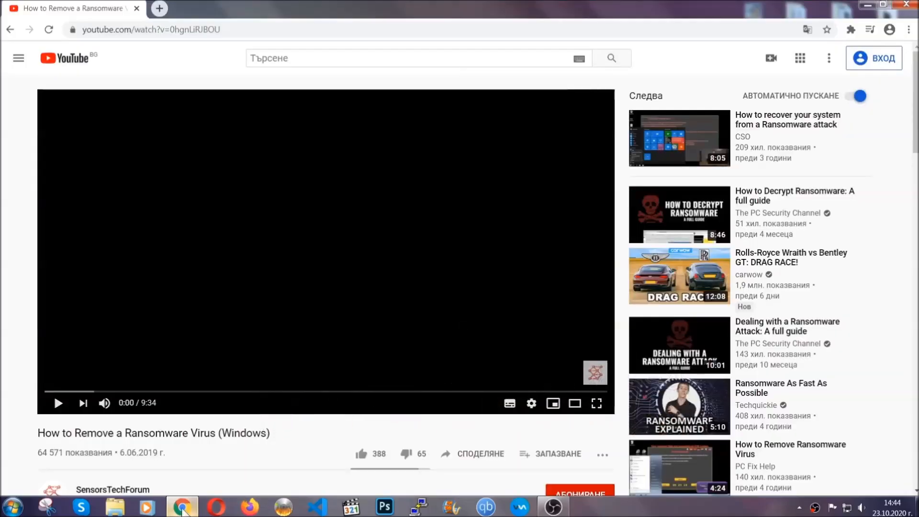
scroll(168, 390, down, 3)
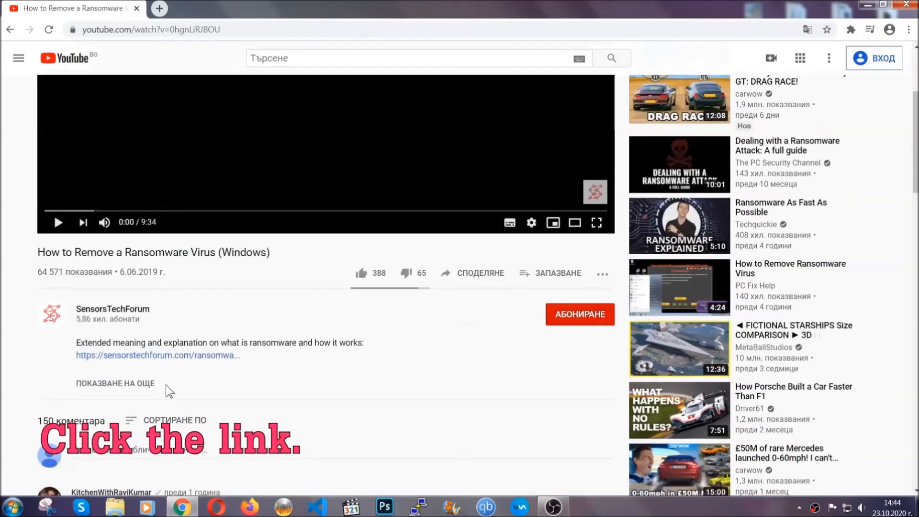
- Follow the sensorstechforum link in the video description to the SpyHunter download page
click(181, 356)
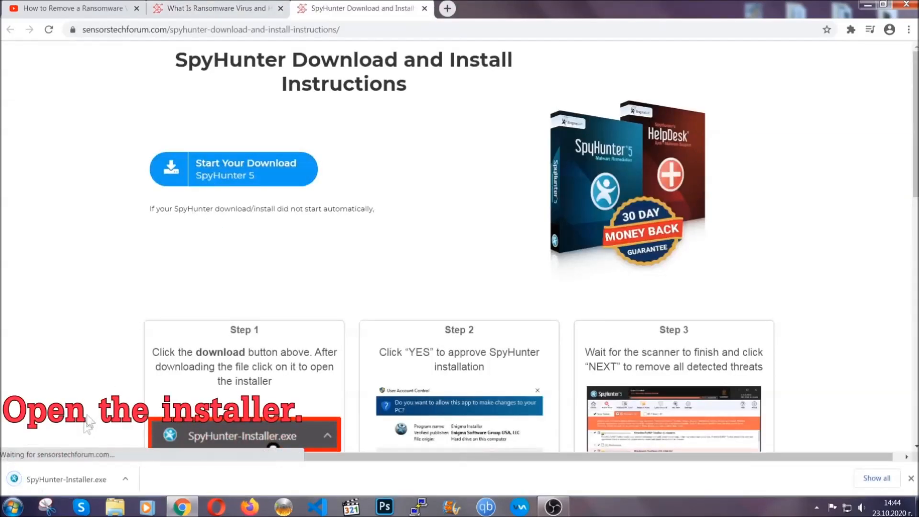
- Install SpyHunter 5 from SpyHunter-Installer.exe in English, accepting the EULA, until setup finishes
click(65, 477)
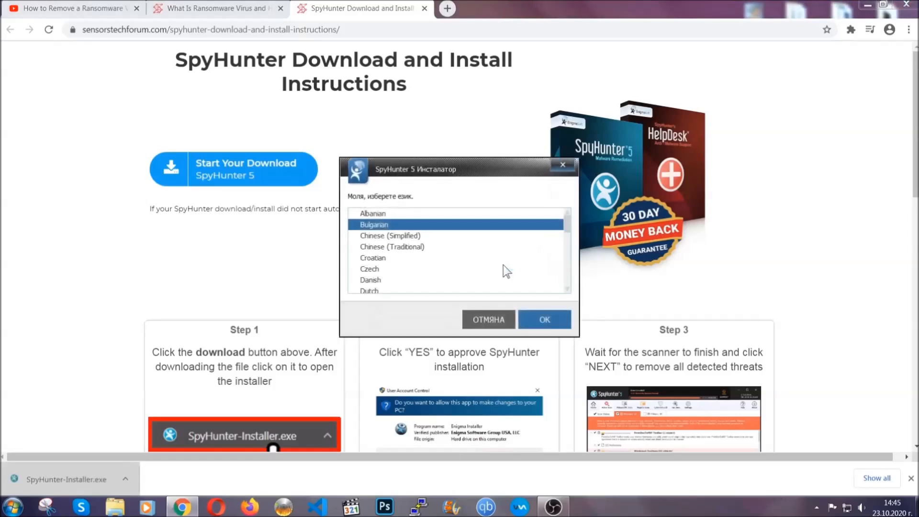
scroll(475, 265, down, 1)
scroll(461, 263, down, 1)
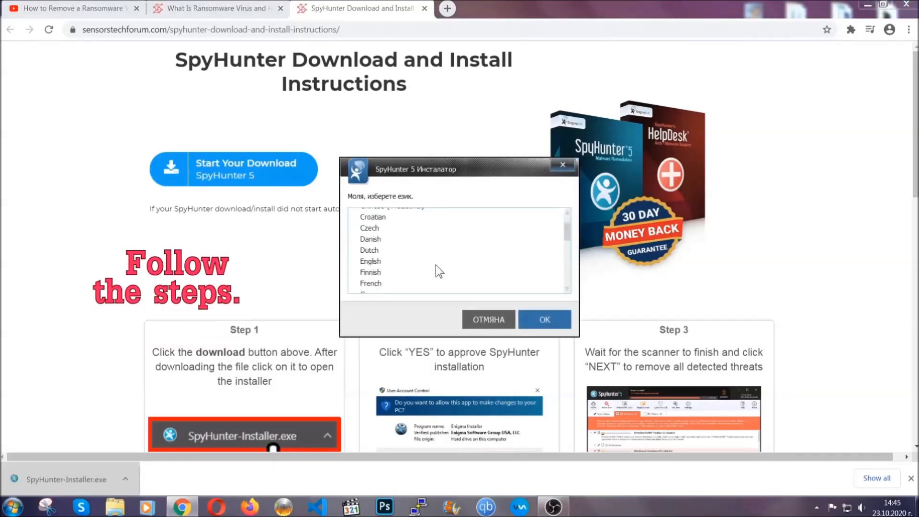
click(433, 263)
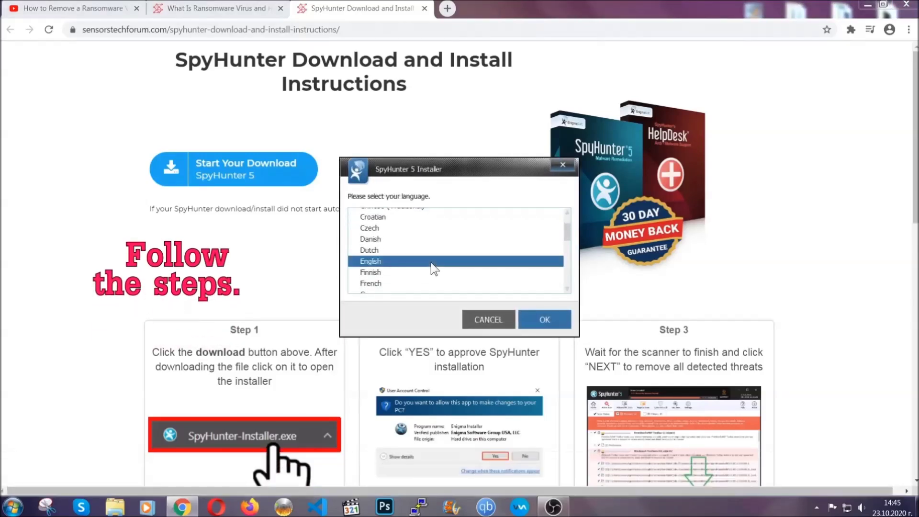
click(534, 319)
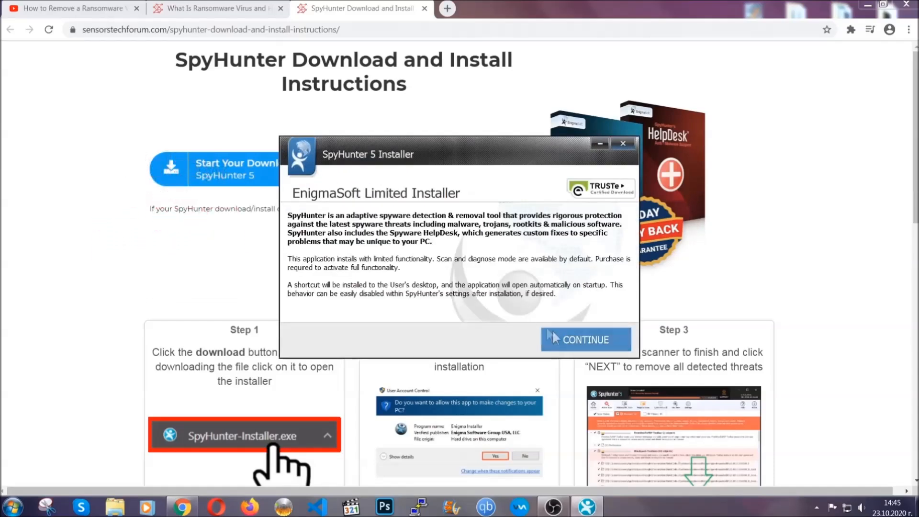
click(554, 337)
click(528, 310)
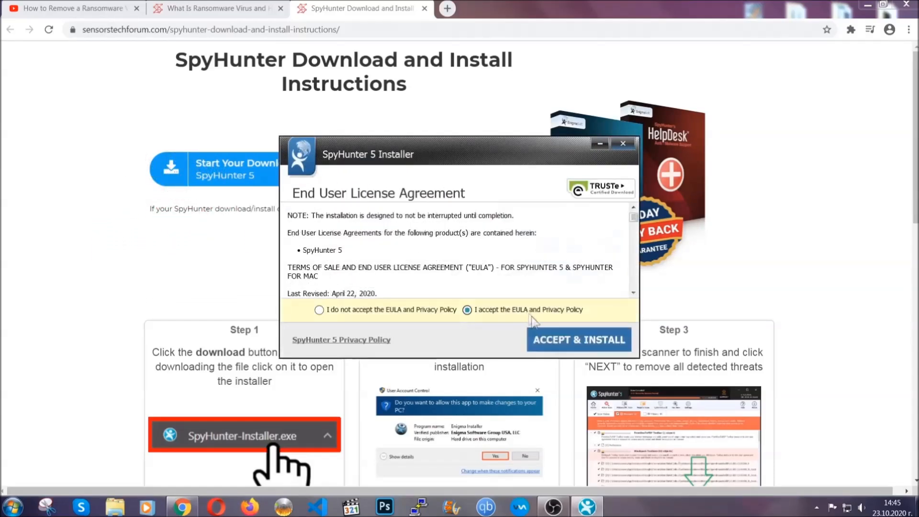
click(548, 338)
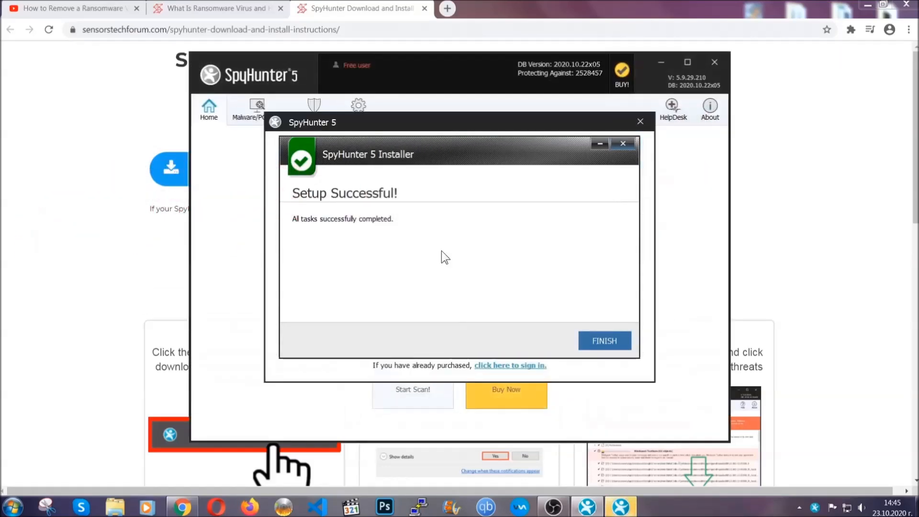
click(589, 343)
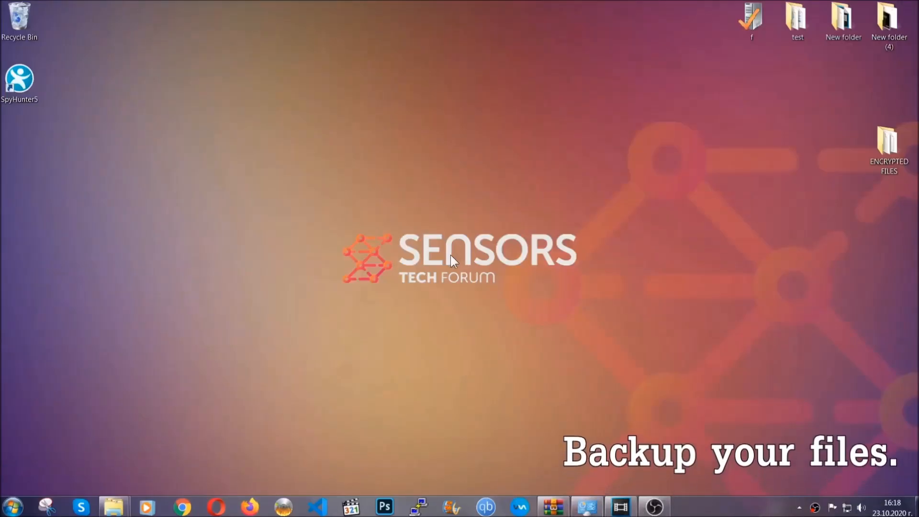
- Copy all six encrypted .efji files from the ENCRYPTED FILES folder
double_click(883, 148)
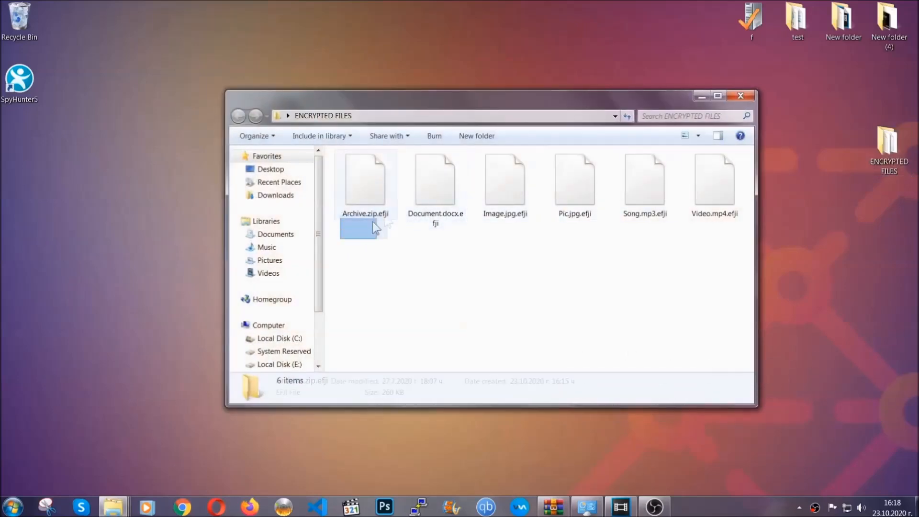
drag(373, 222, 719, 170)
right_click(718, 170)
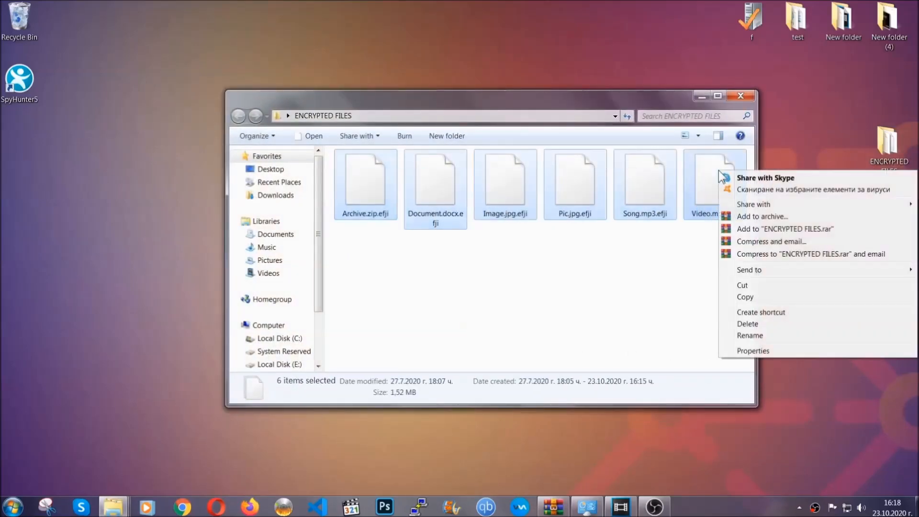
click(746, 299)
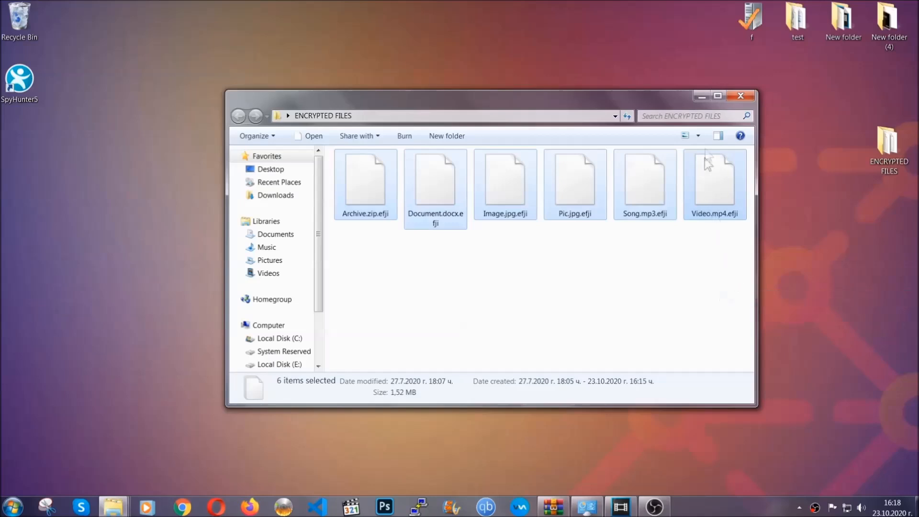
click(702, 96)
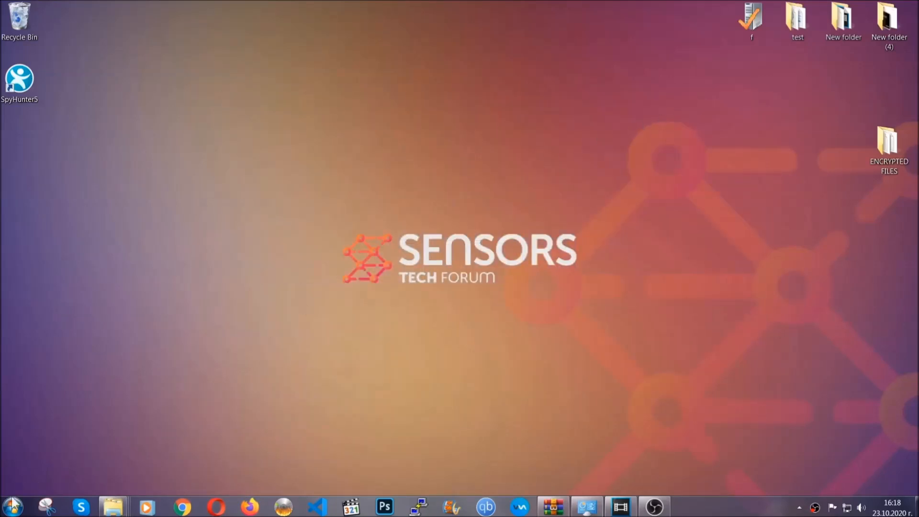
- Paste the six files onto FLASH DRIVE (H:) via Computer and close Explorer
click(13, 507)
click(175, 361)
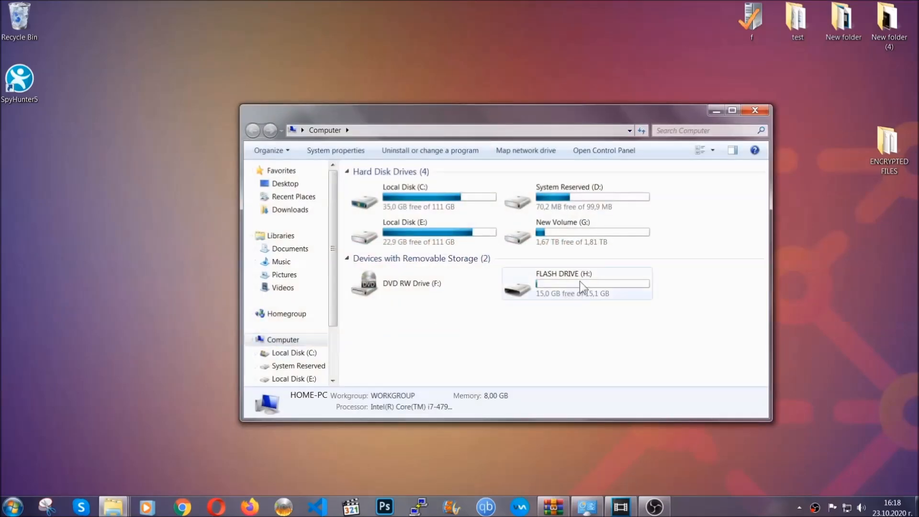
double_click(580, 281)
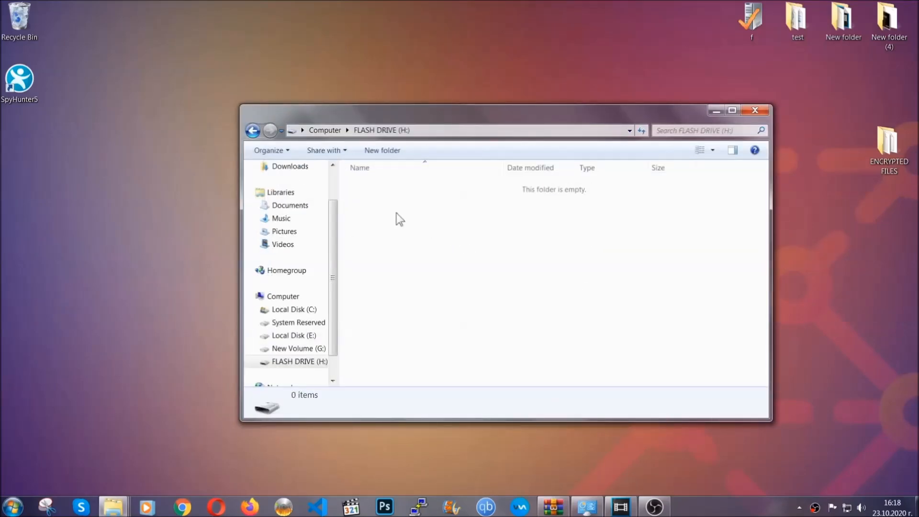
right_click(397, 213)
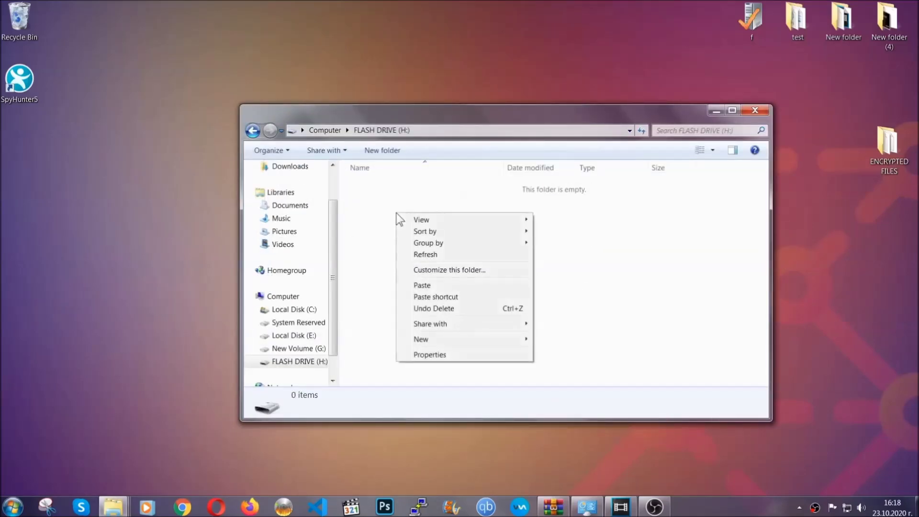
click(418, 286)
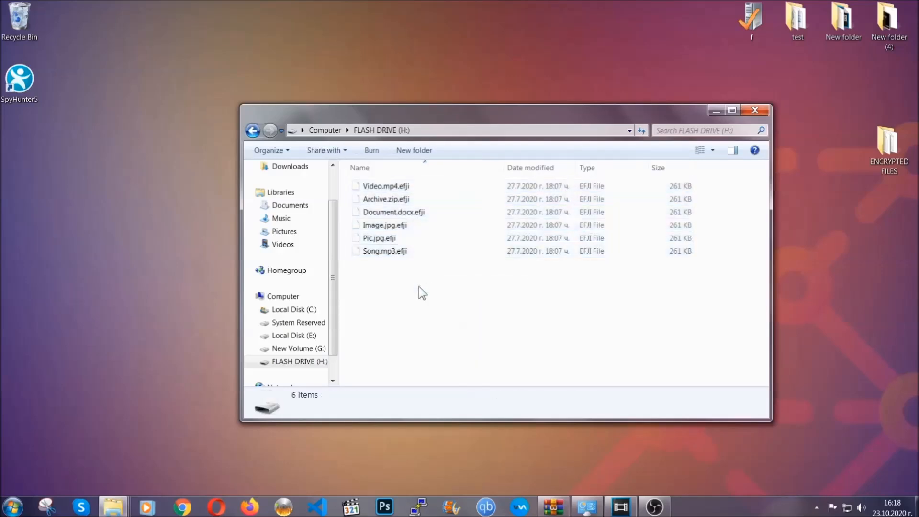
click(756, 110)
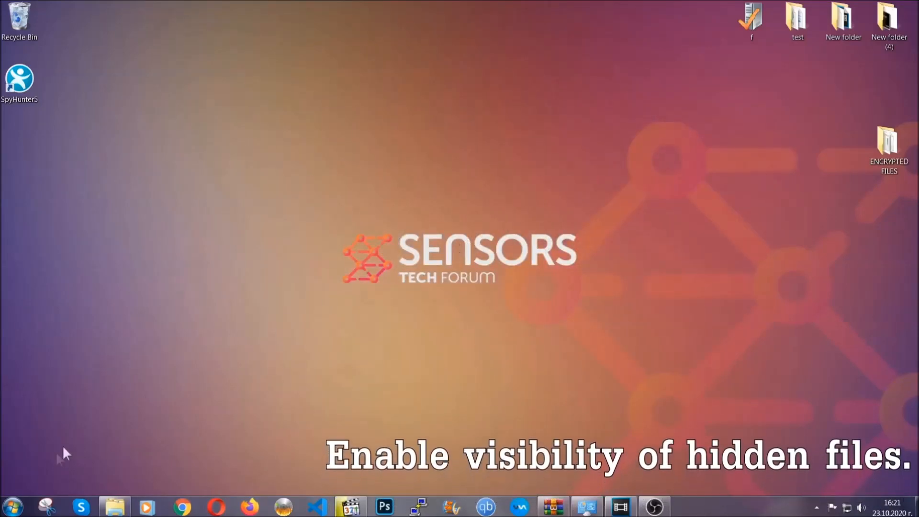
- Find Folder Options from Start search and apply 'Show hidden files, folders, and drives'
click(13, 507)
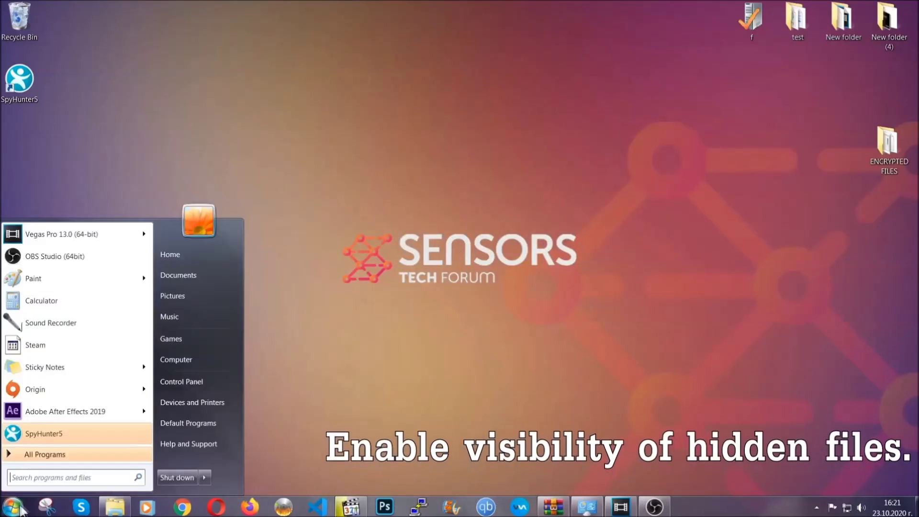
click(40, 474)
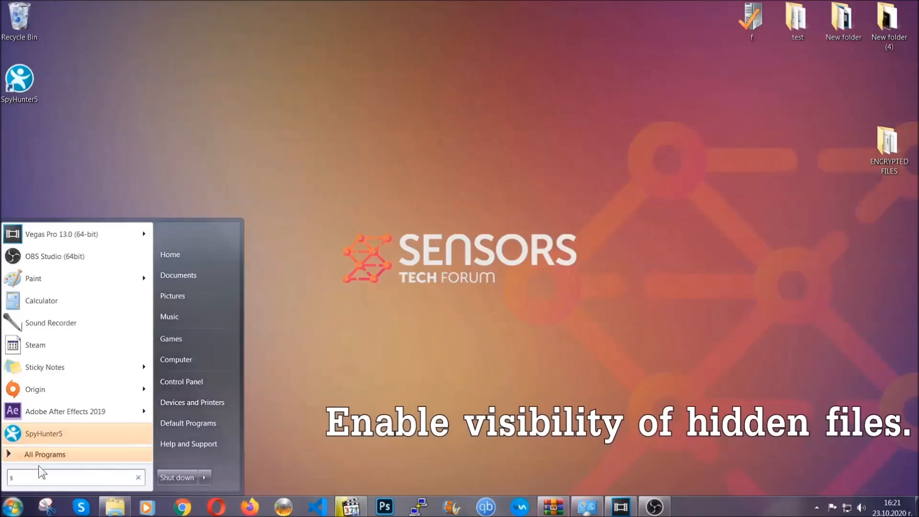
text(showh)
key(BackSpace)
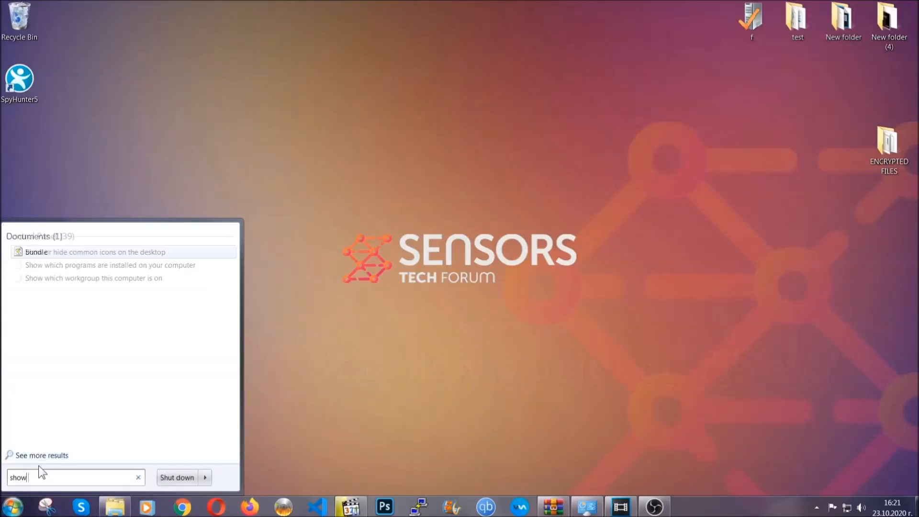
text( hidden files )
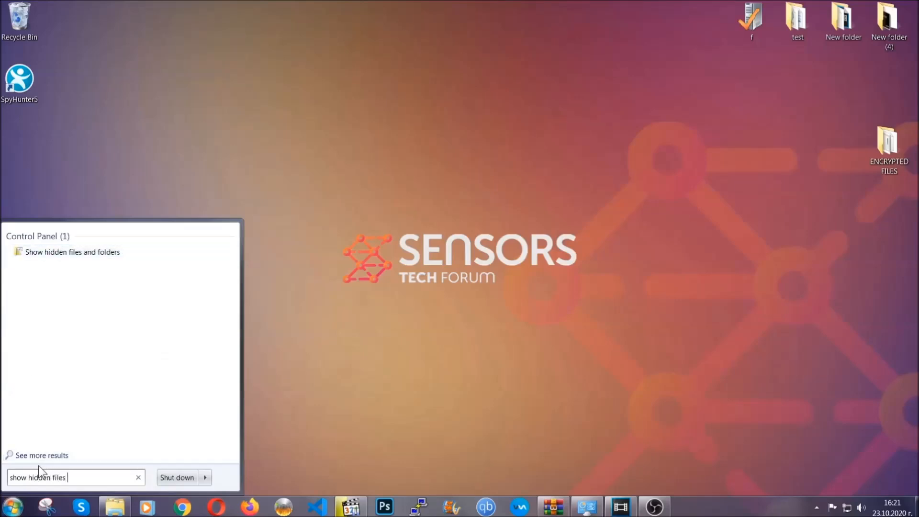
text(and folders)
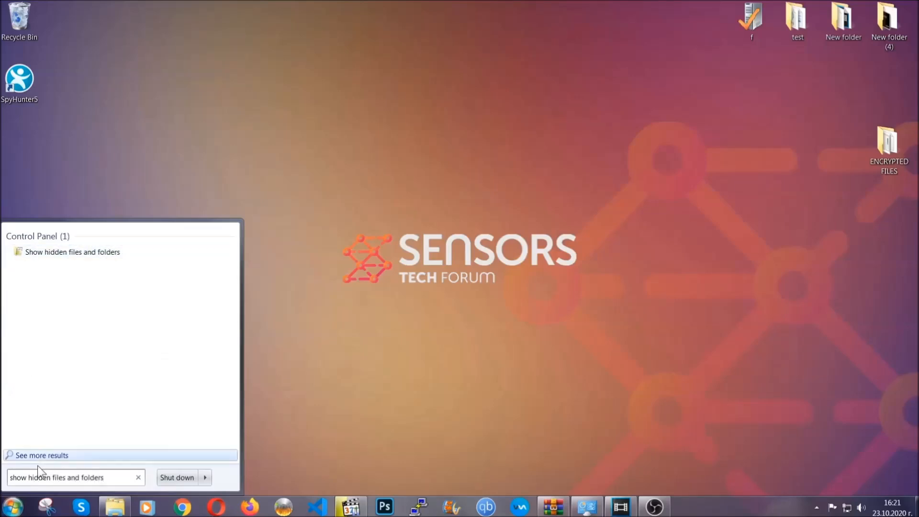
click(108, 257)
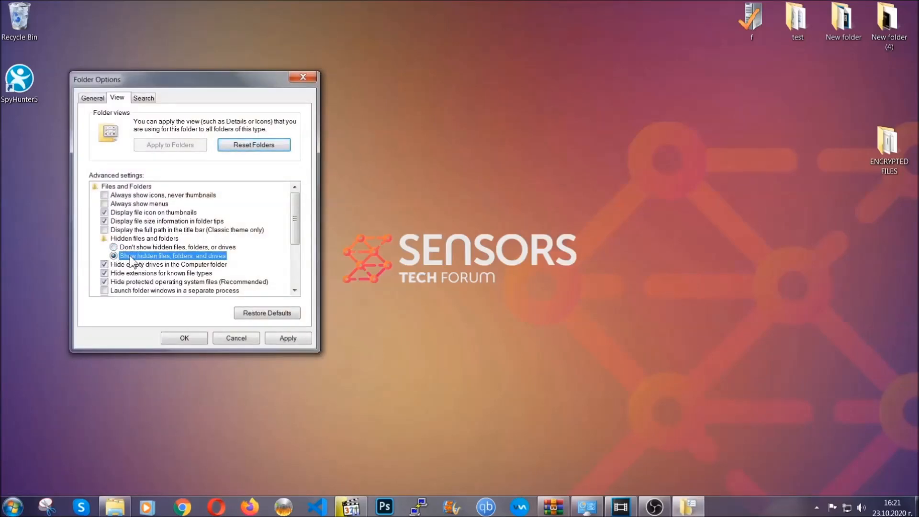
click(284, 341)
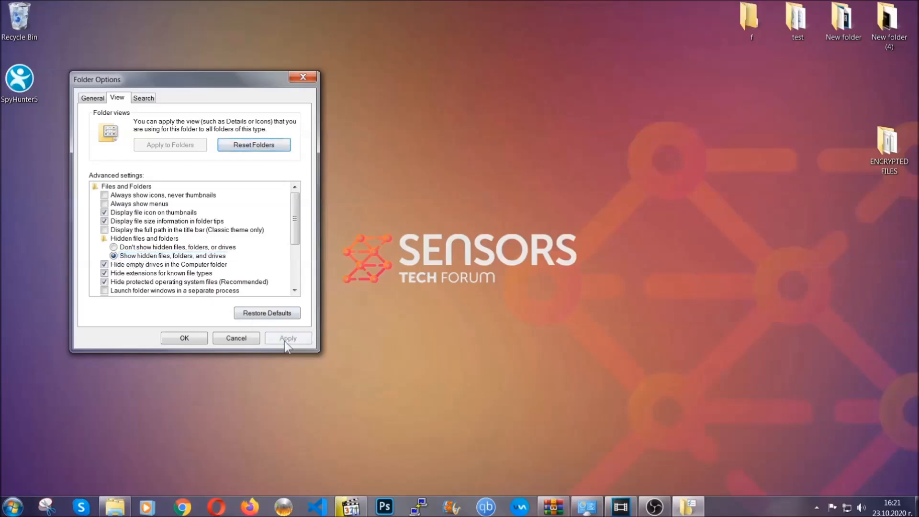
click(181, 338)
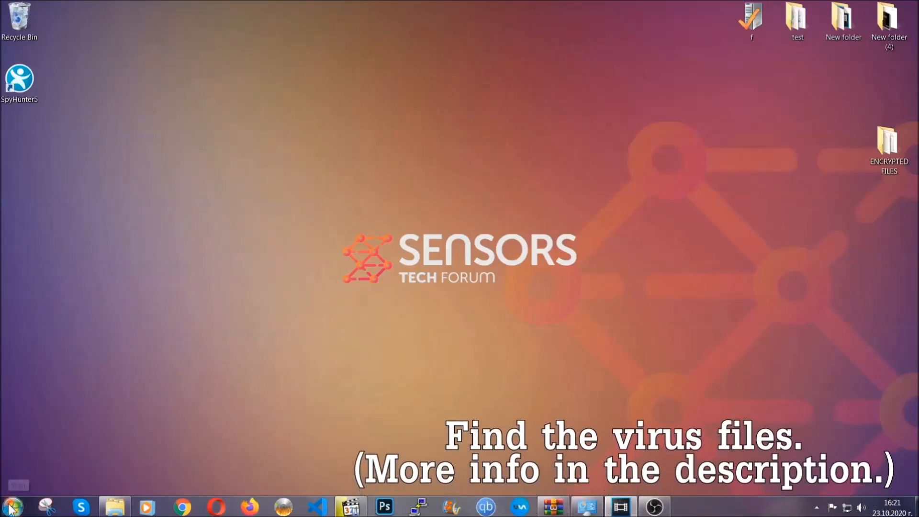
key(super)
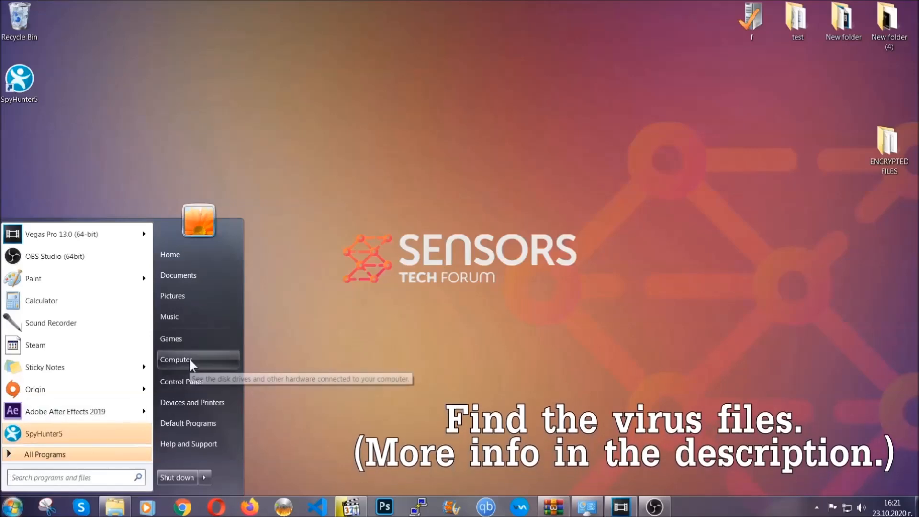
- Search Computer for 'fileextension:exe Example Virus Name'
click(190, 357)
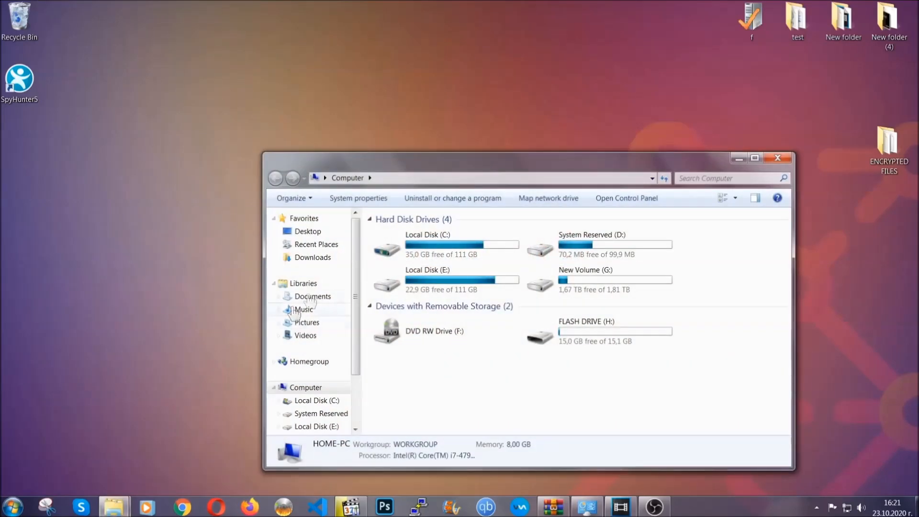
drag(501, 168, 440, 128)
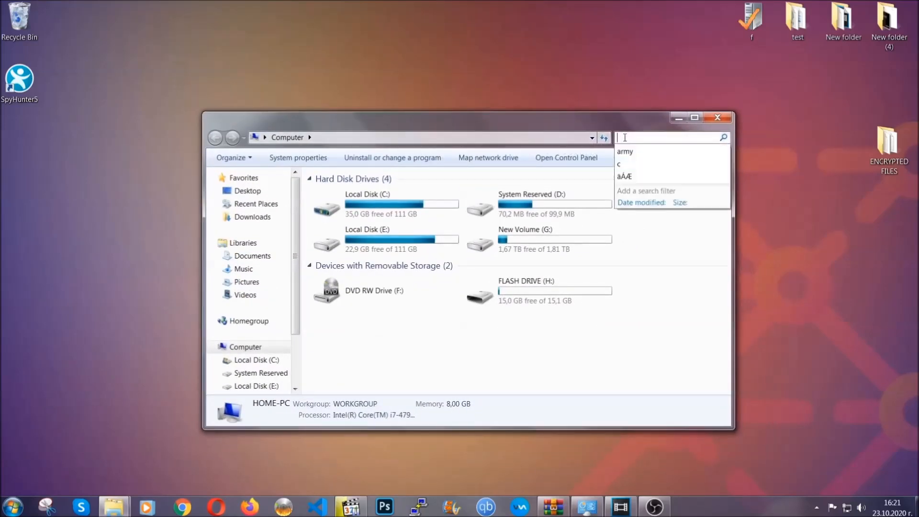
text(filee)
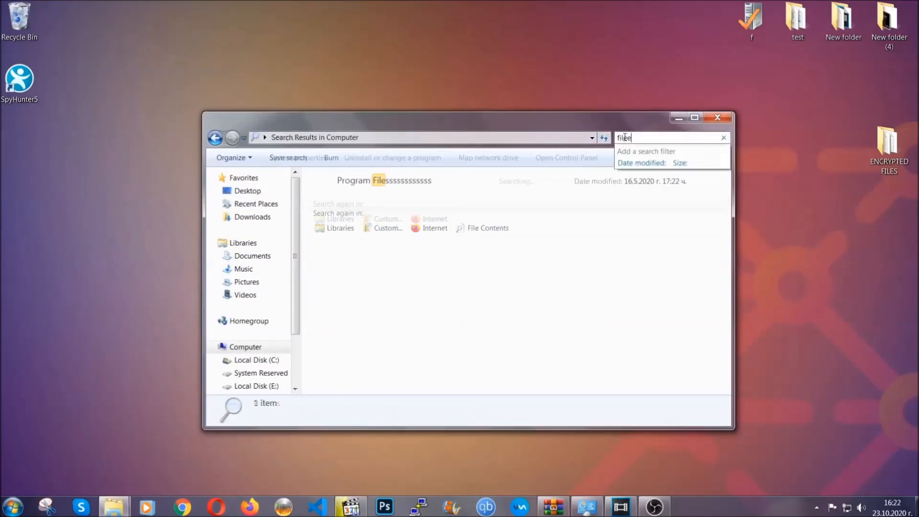
text(xtension:exe )
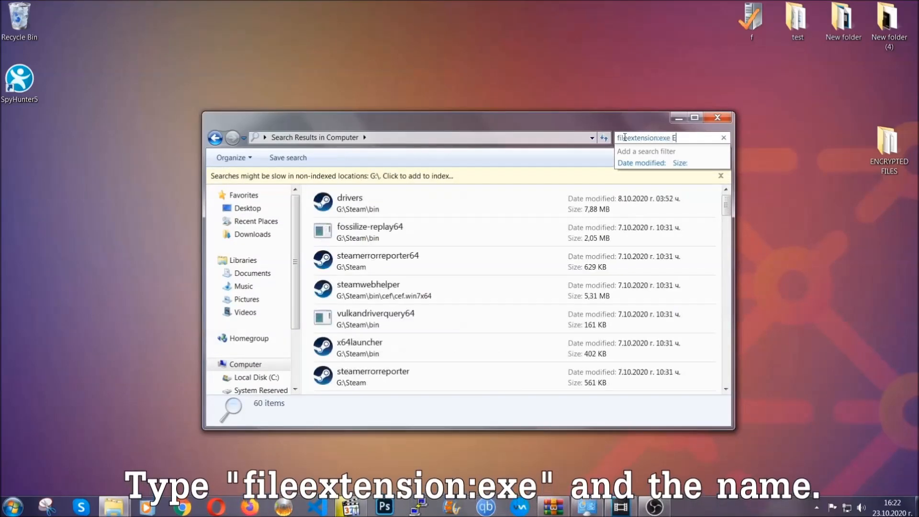
text(Exampl)
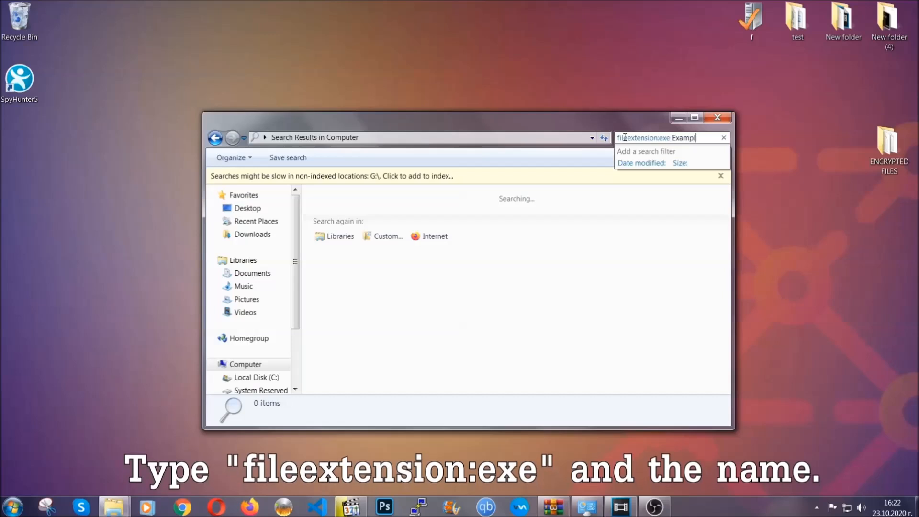
text(e Virus Name)
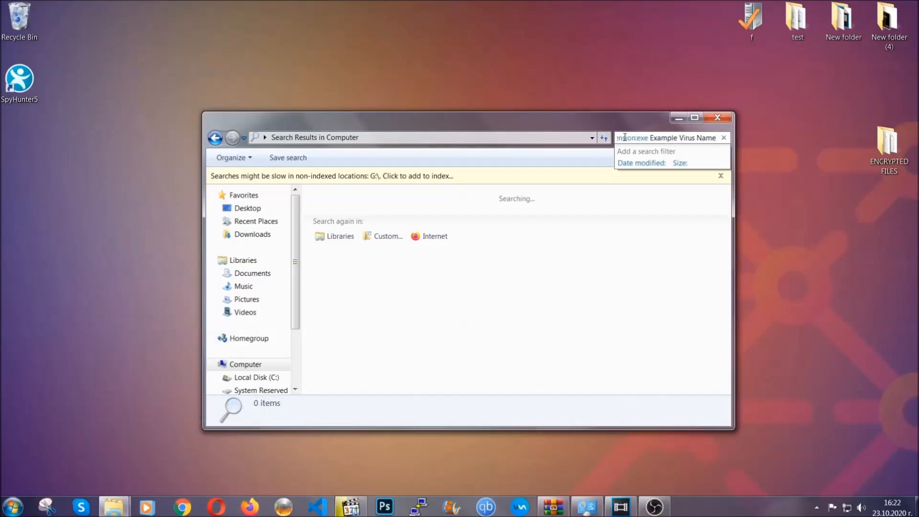
key(Return)
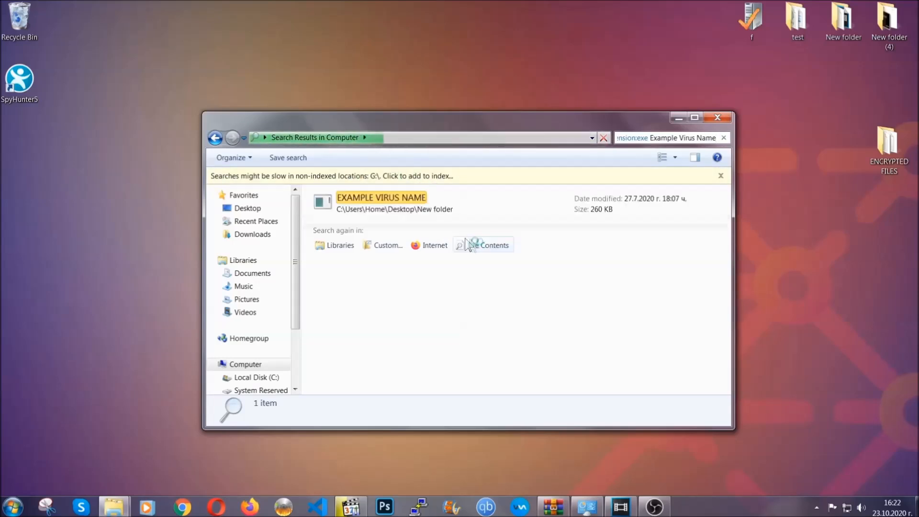
- Delete the found EXAMPLE VIRUS NAME file to the Recycle Bin and close the results window
click(402, 194)
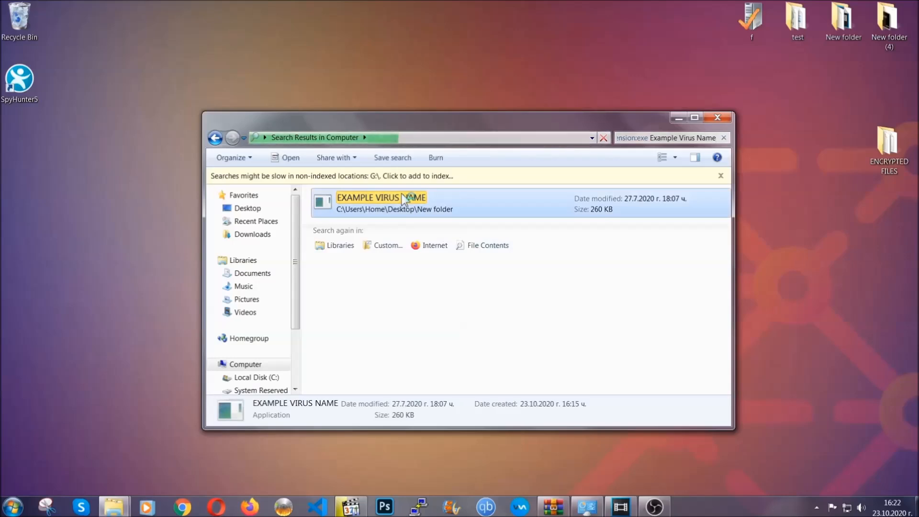
right_click(405, 201)
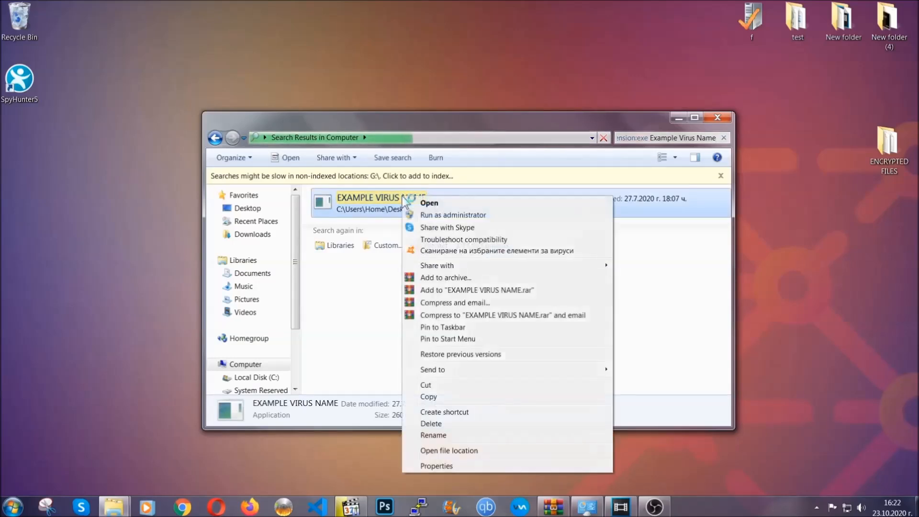
click(432, 424)
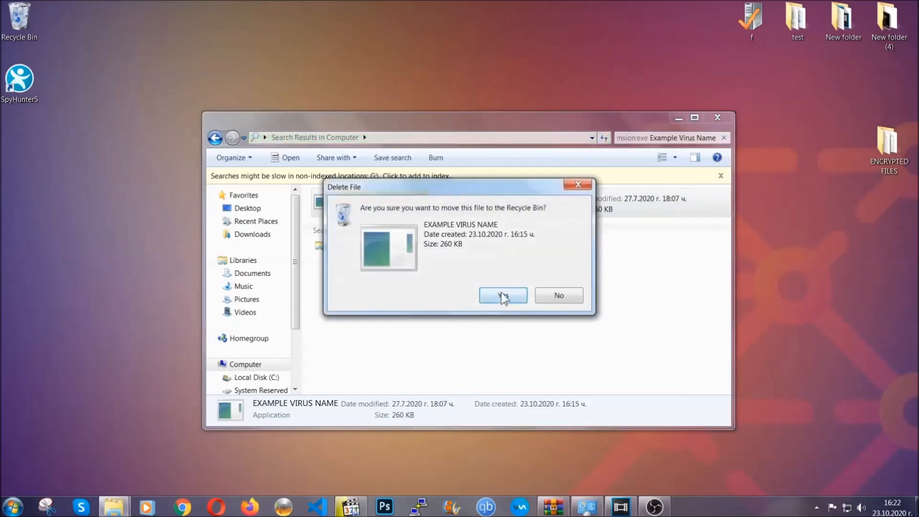
click(503, 297)
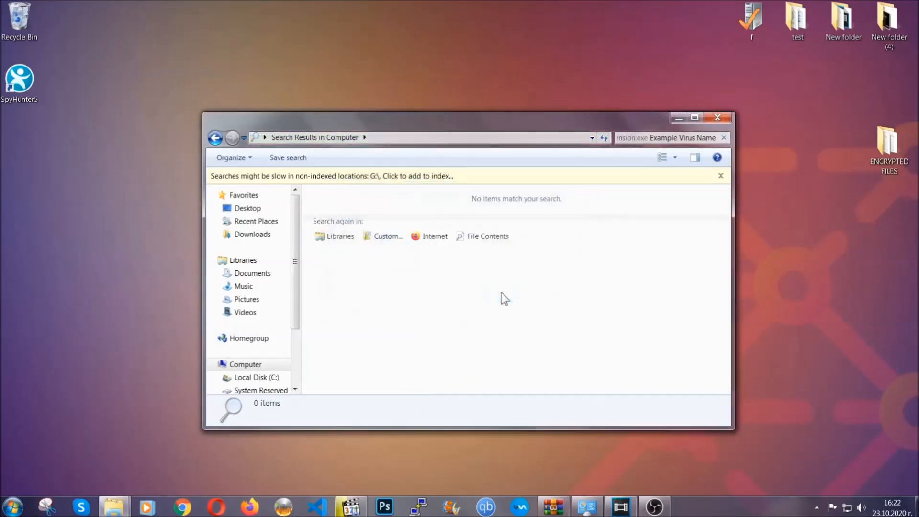
click(719, 118)
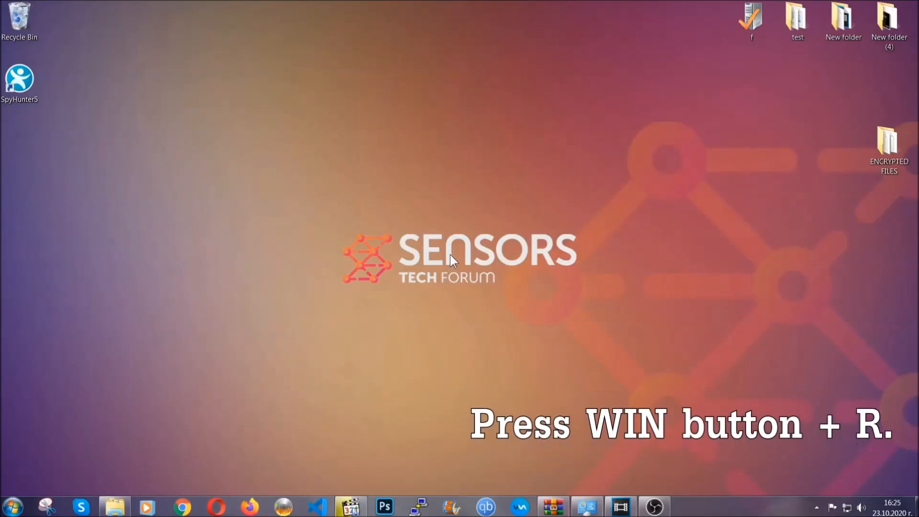
- Launch Registry Editor from Win+R by replacing 'cmd' with REGEDIT
key(super+r)
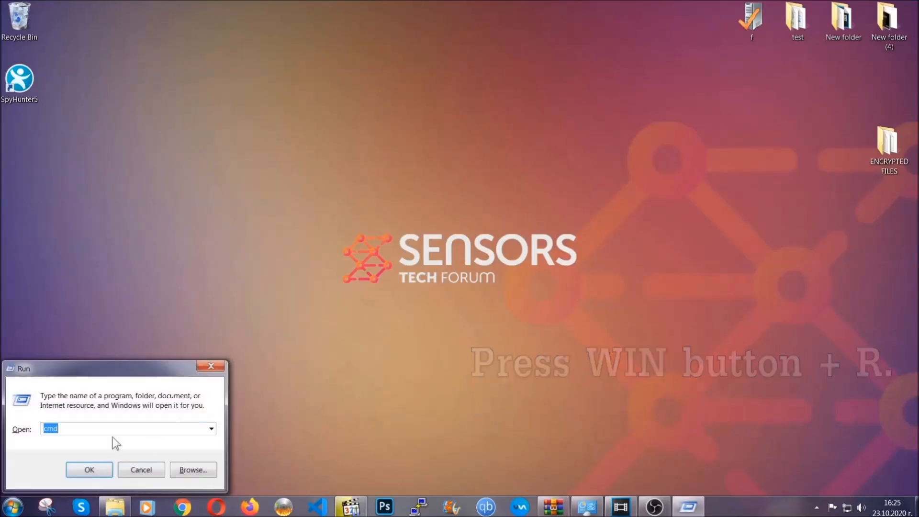
click(87, 436)
drag(86, 435, 12, 433)
text(REGEDIT)
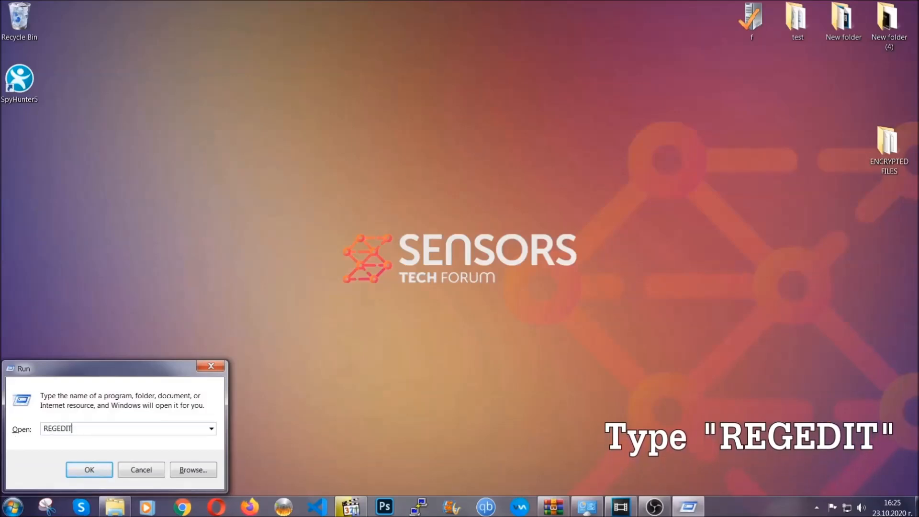
click(79, 468)
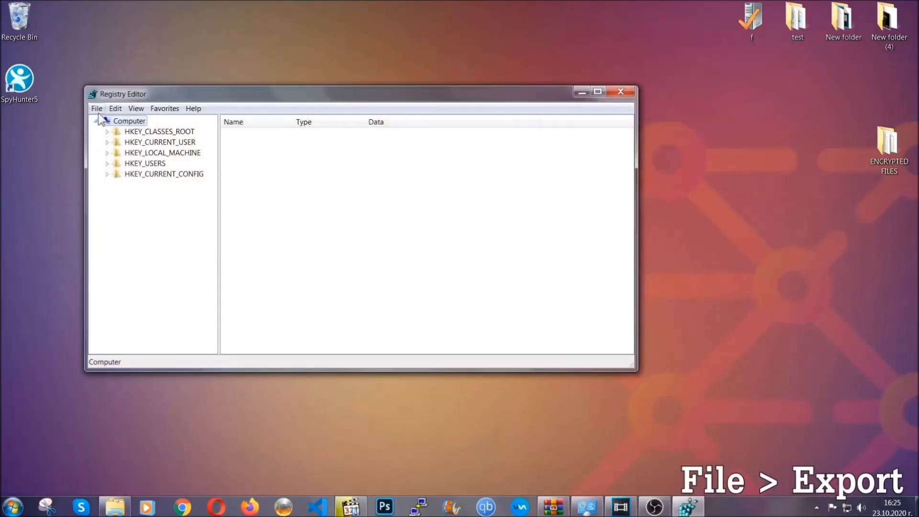
- Export the entire registry to a file named BACKUP on the Desktop
click(97, 109)
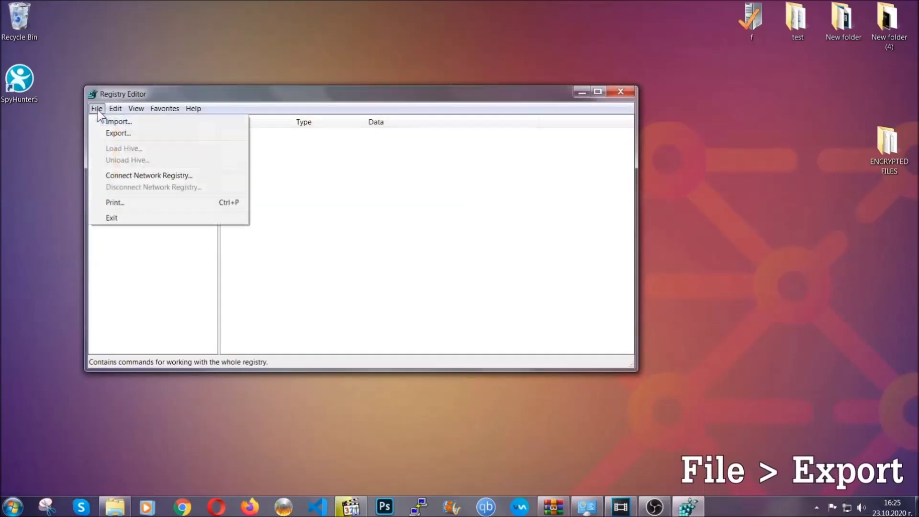
click(119, 132)
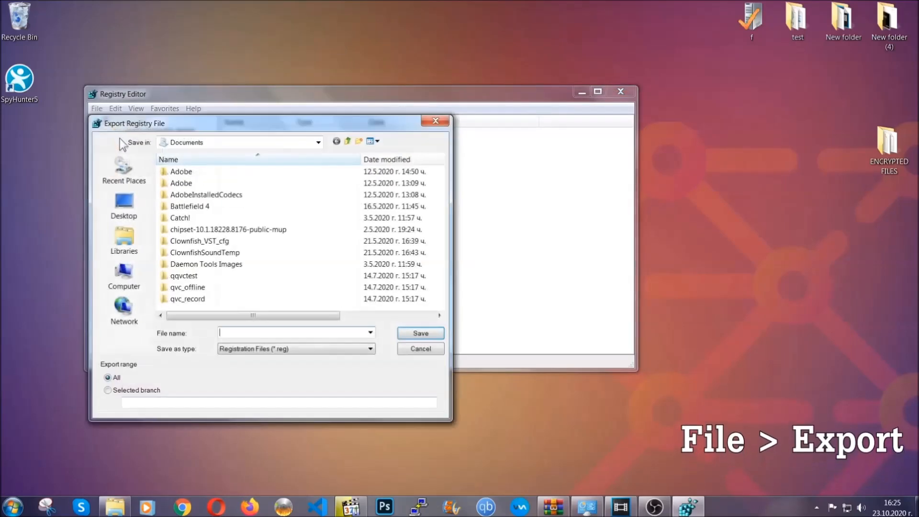
click(119, 202)
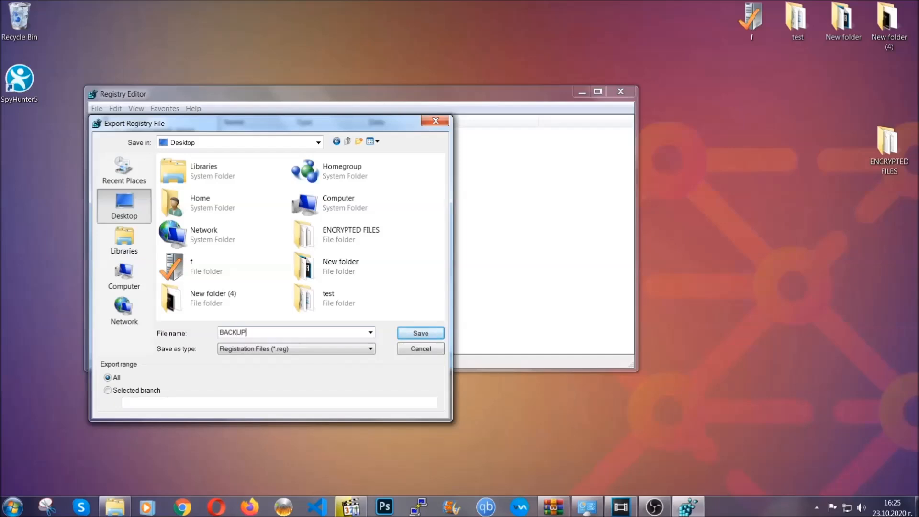
click(417, 336)
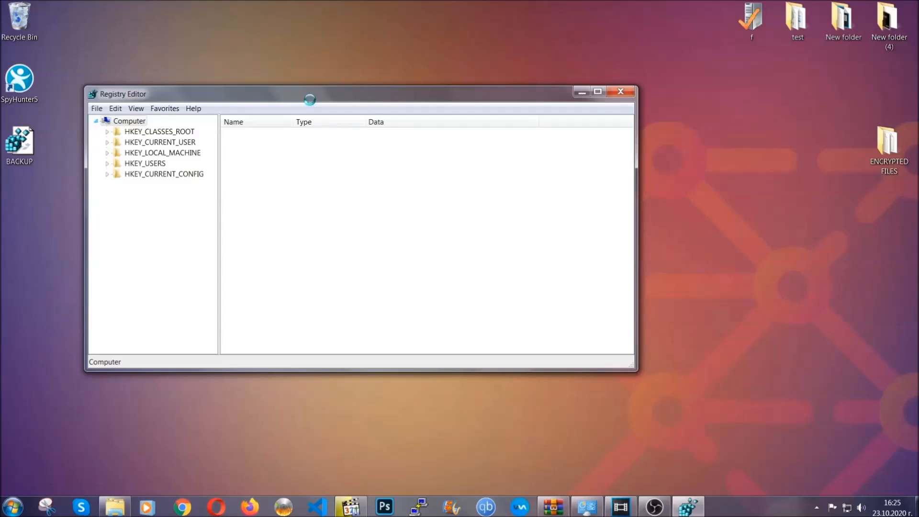
drag(310, 100, 401, 130)
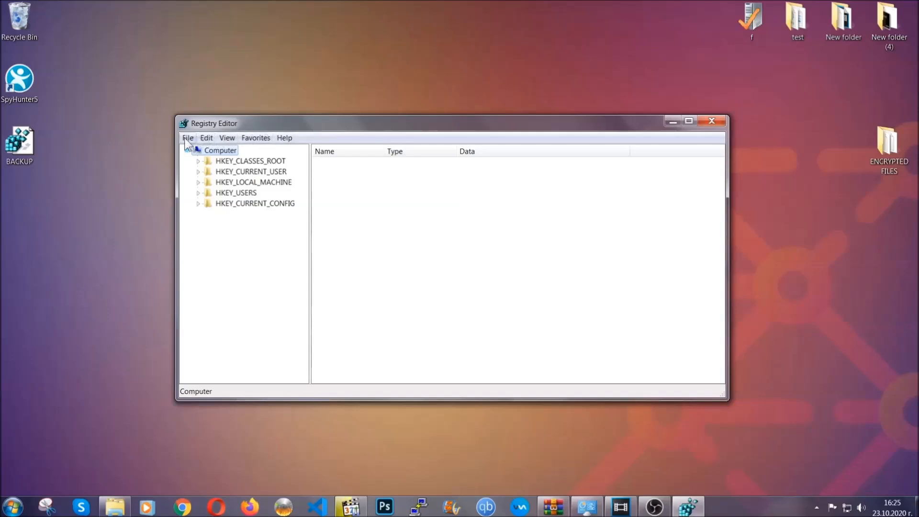
click(188, 138)
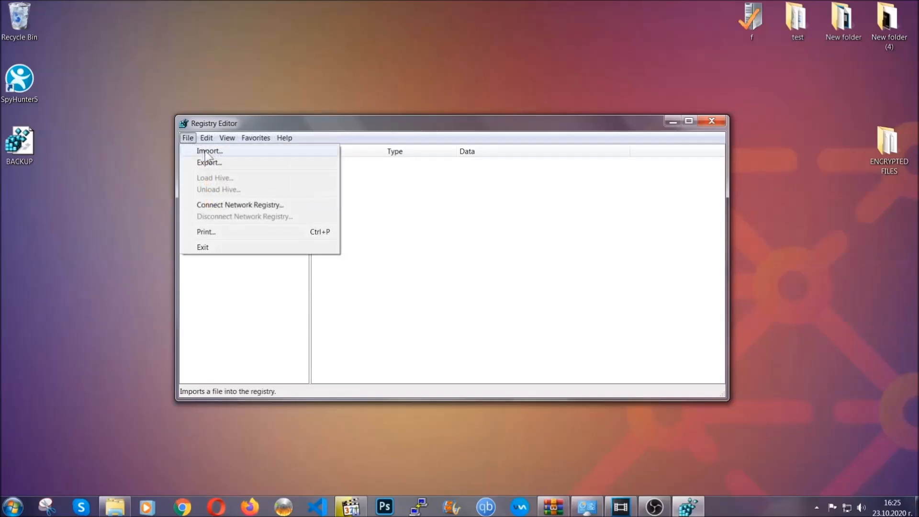
- Find the RunOnce key with Ctrl+F, then select the neighbouring Run key listing THE VIRUS
click(190, 139)
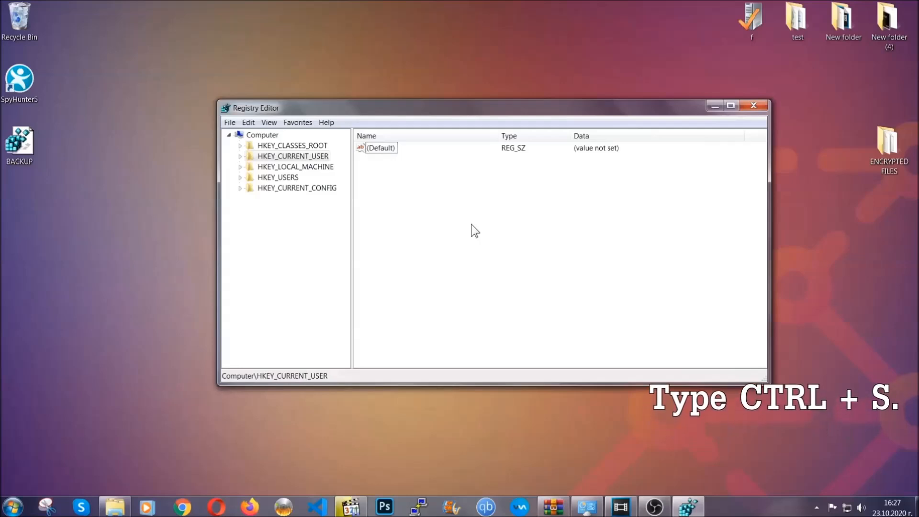
key(ctrl+f)
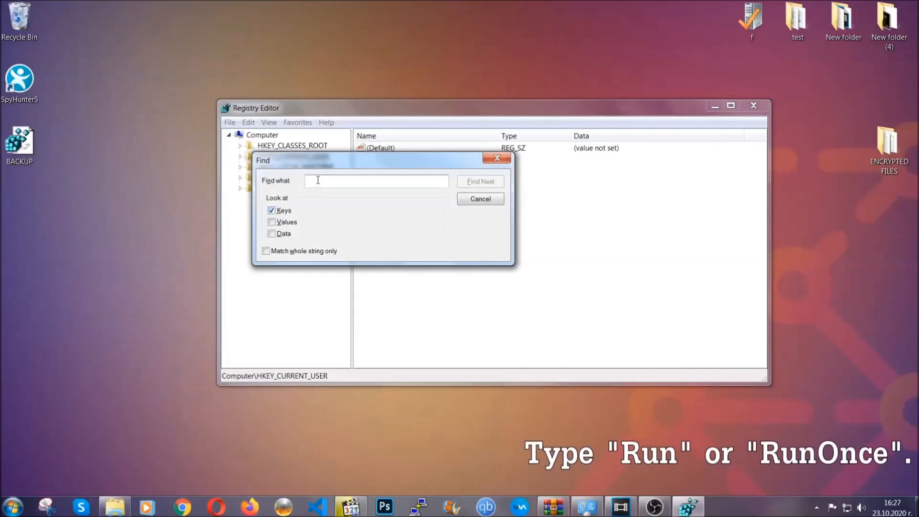
text(RunO)
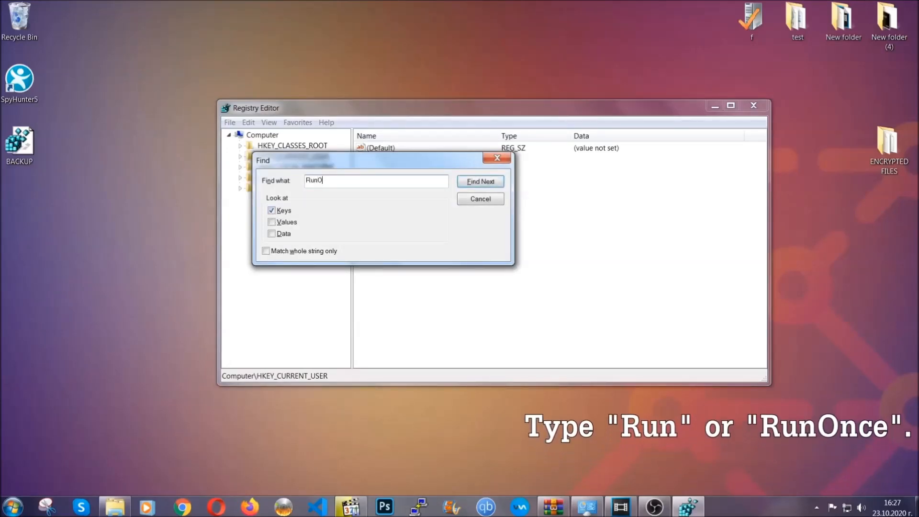
text(nce)
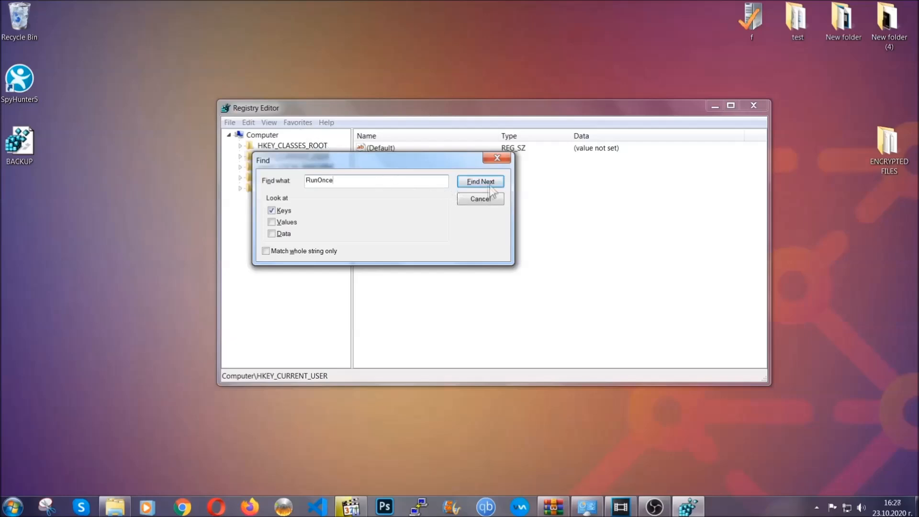
click(481, 182)
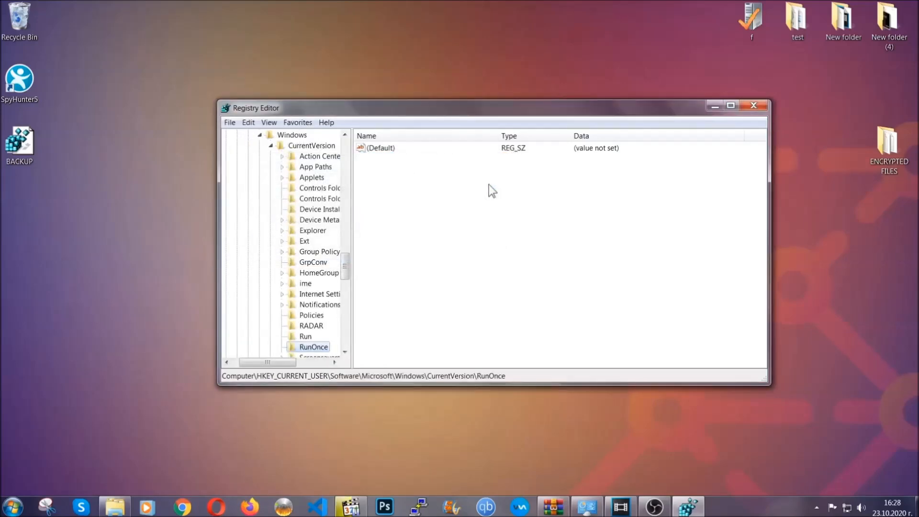
scroll(345, 276, down, 2)
scroll(345, 275, down, 1)
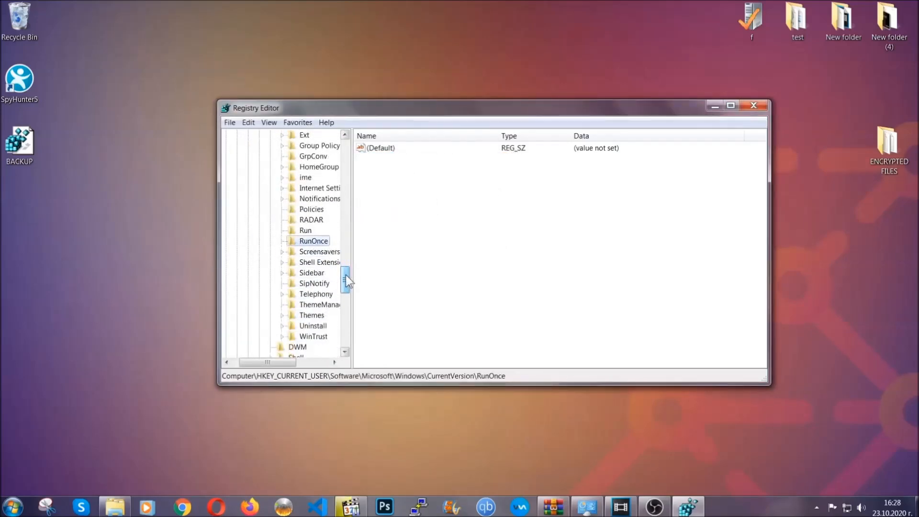
click(305, 231)
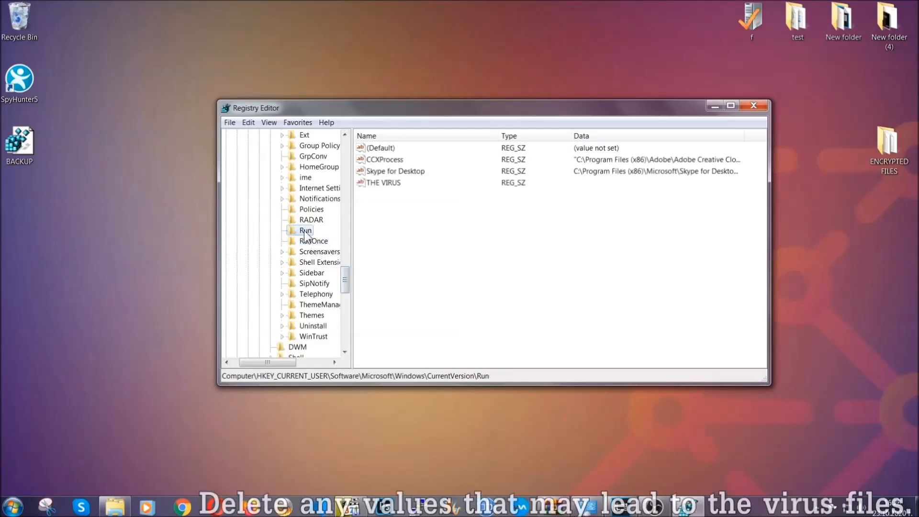
- Permanently delete THE VIRUS startup value from the Run key
click(378, 184)
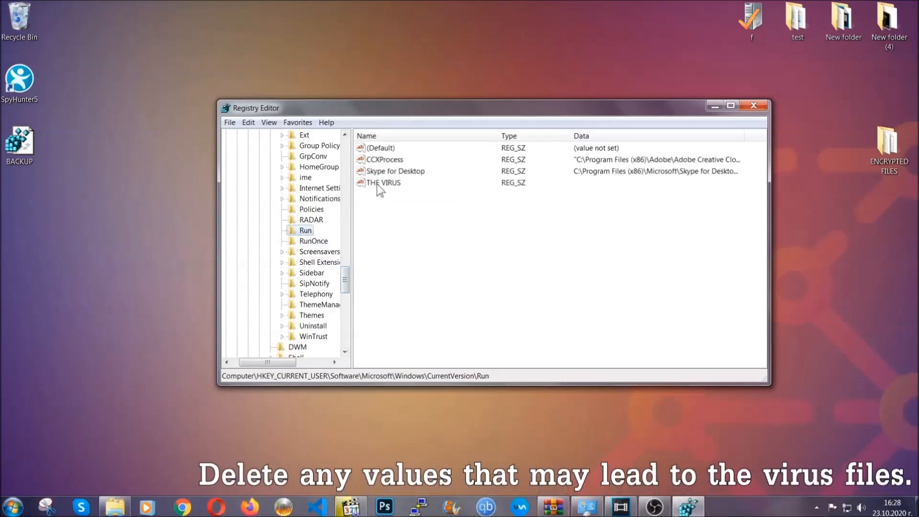
right_click(379, 189)
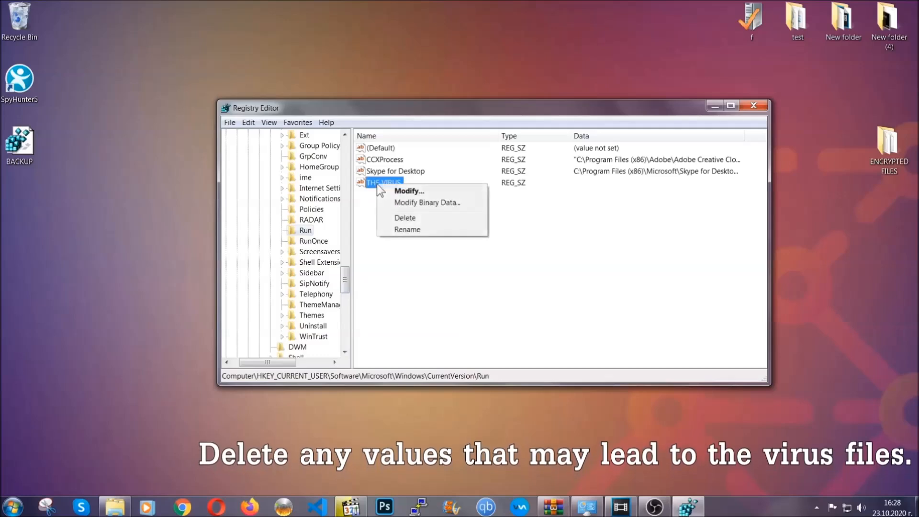
click(395, 217)
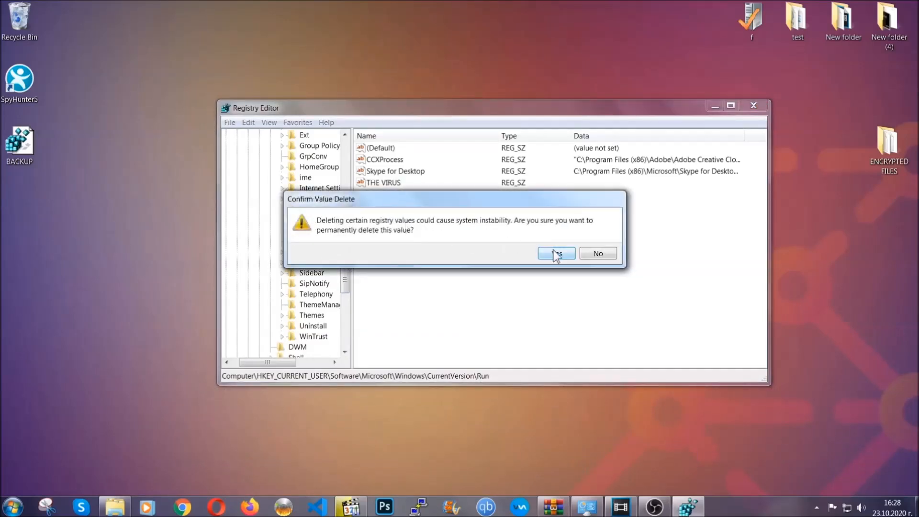
click(556, 255)
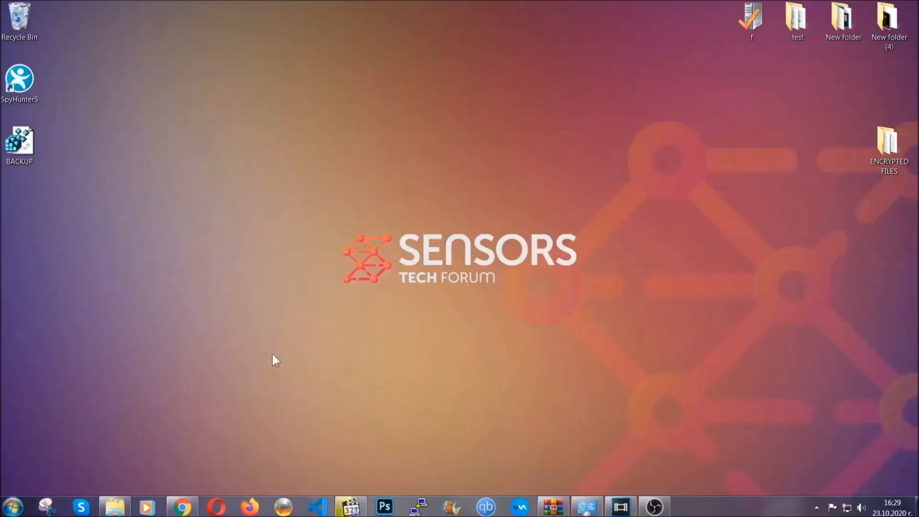
- Show the SensorsTechForum file-recovery article and expand Method 2, Restore Data via Windows Backup
click(184, 507)
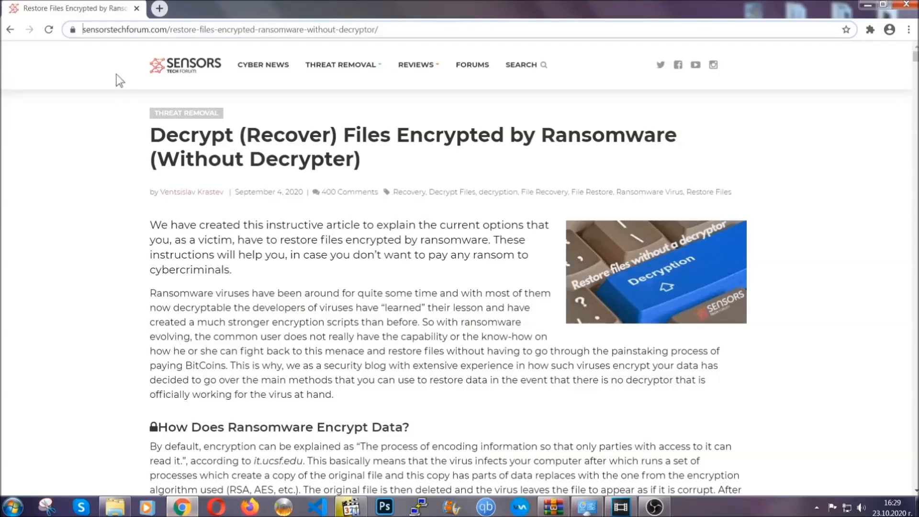
drag(83, 29, 414, 34)
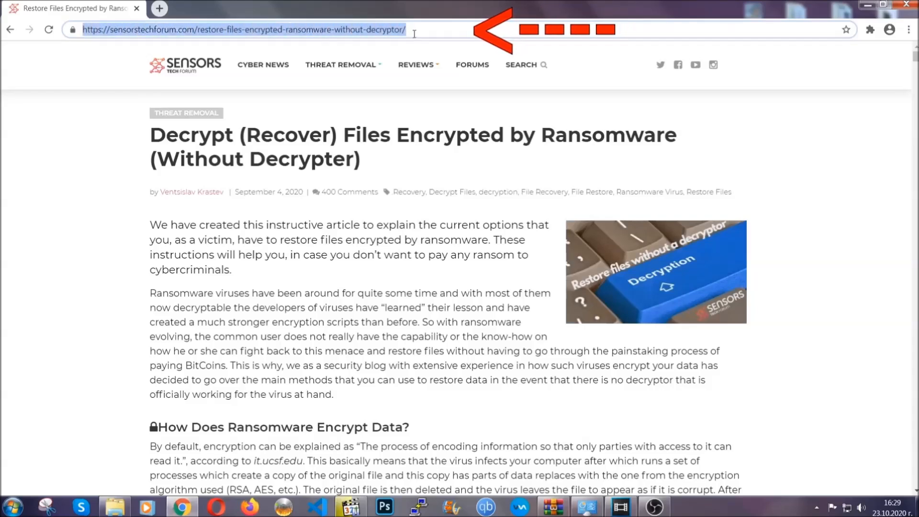
mouse_move(416, 64)
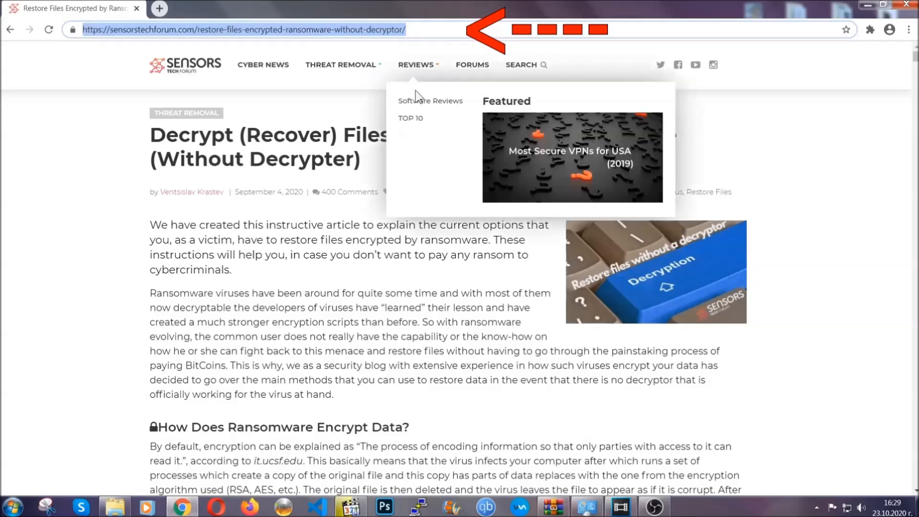
scroll(473, 261, down, 3)
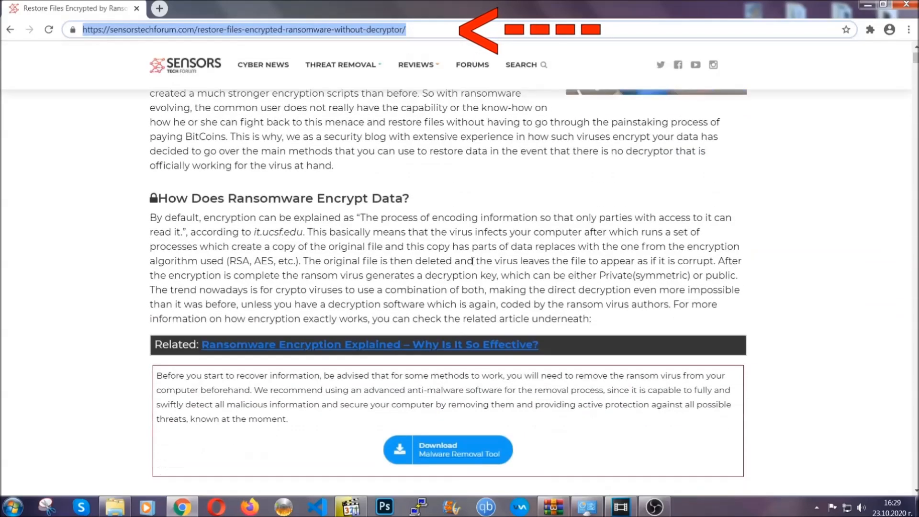
scroll(474, 260, down, 2)
scroll(474, 261, down, 1)
scroll(472, 263, down, 2)
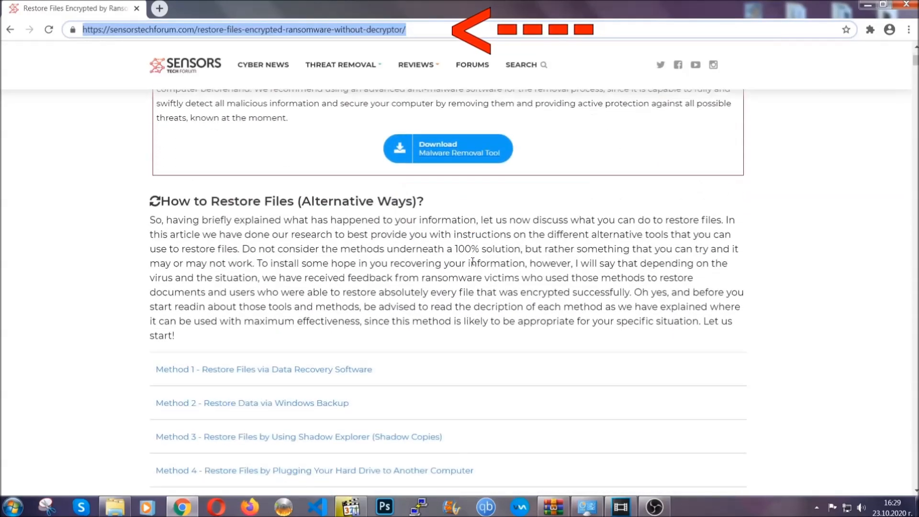
scroll(472, 263, down, 1)
scroll(475, 263, down, 1)
scroll(441, 268, down, 1)
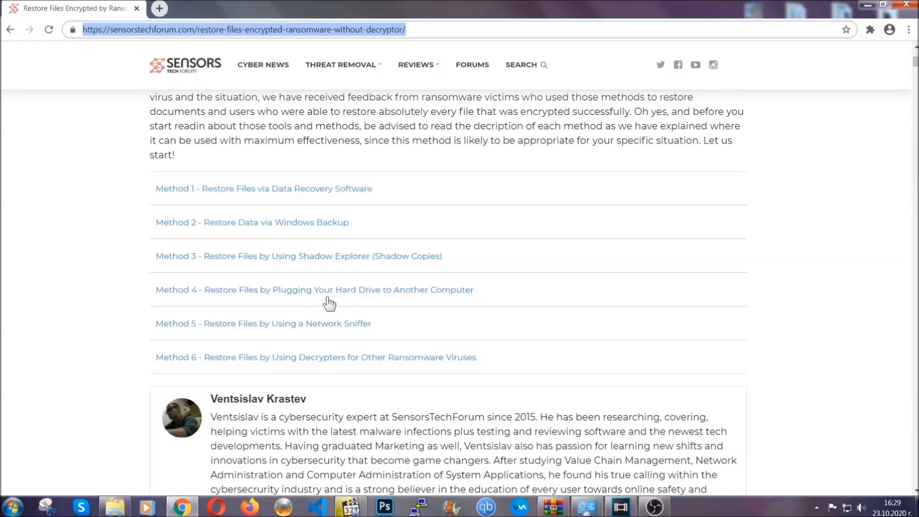
click(288, 222)
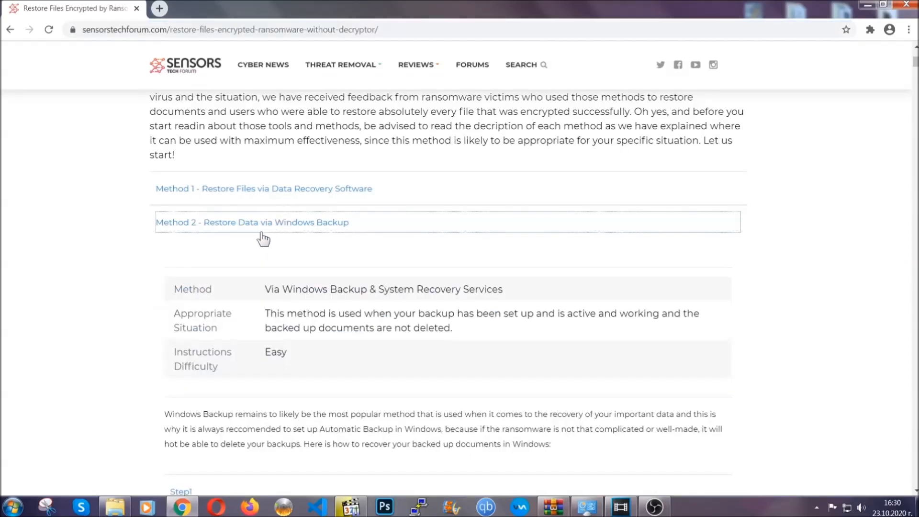
- Expand Steps 1, 2 and 3 of the Windows Backup method, then hide Chrome to show the desktop
drag(275, 274, 324, 357)
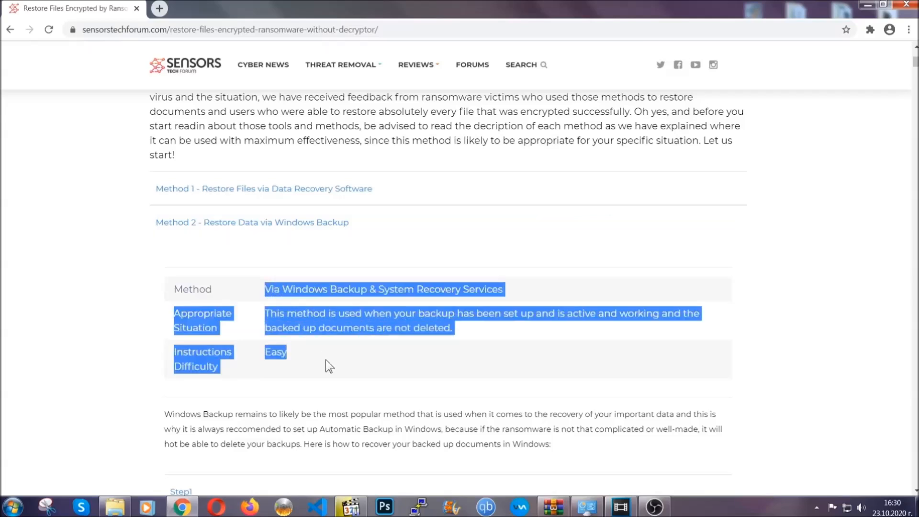
click(327, 359)
scroll(328, 356, down, 3)
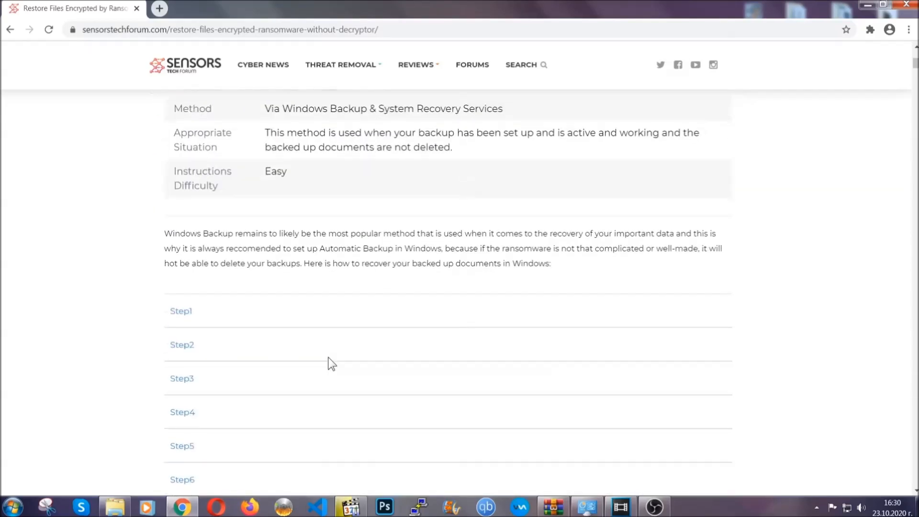
scroll(328, 357, down, 1)
click(189, 251)
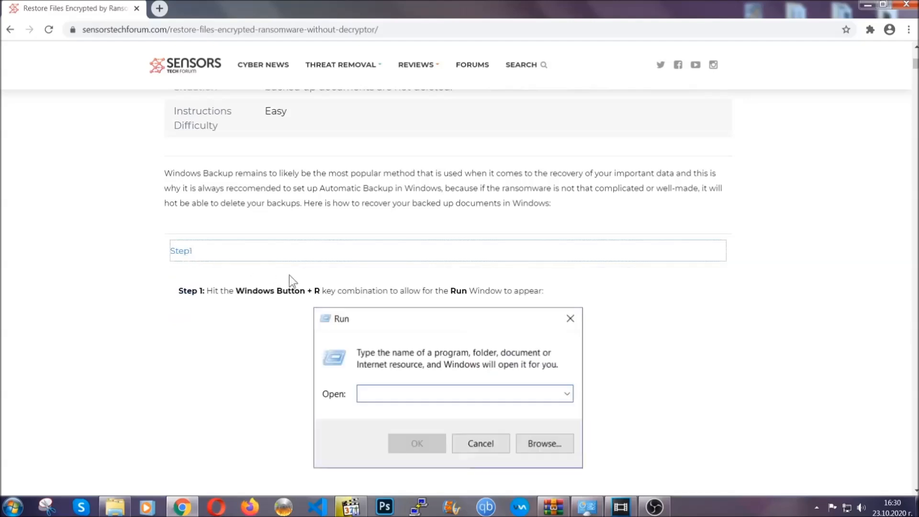
scroll(432, 297, down, 3)
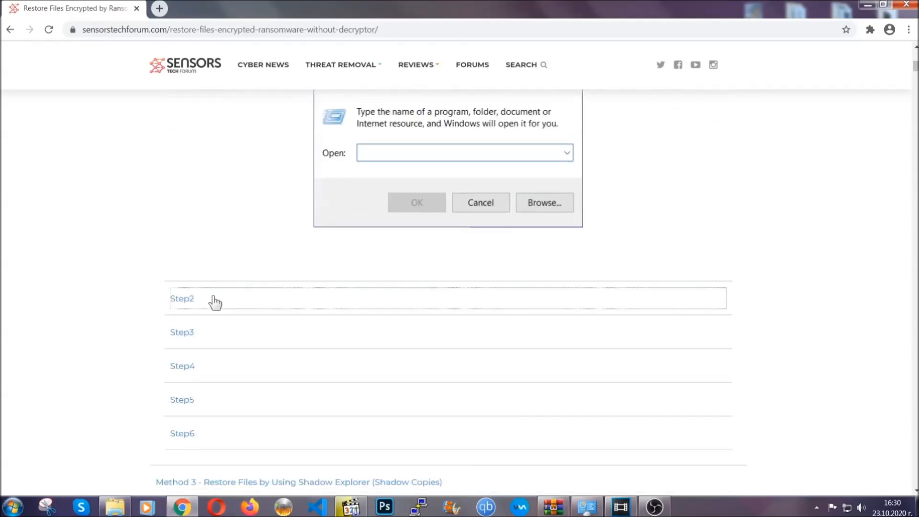
click(215, 302)
scroll(382, 304, down, 3)
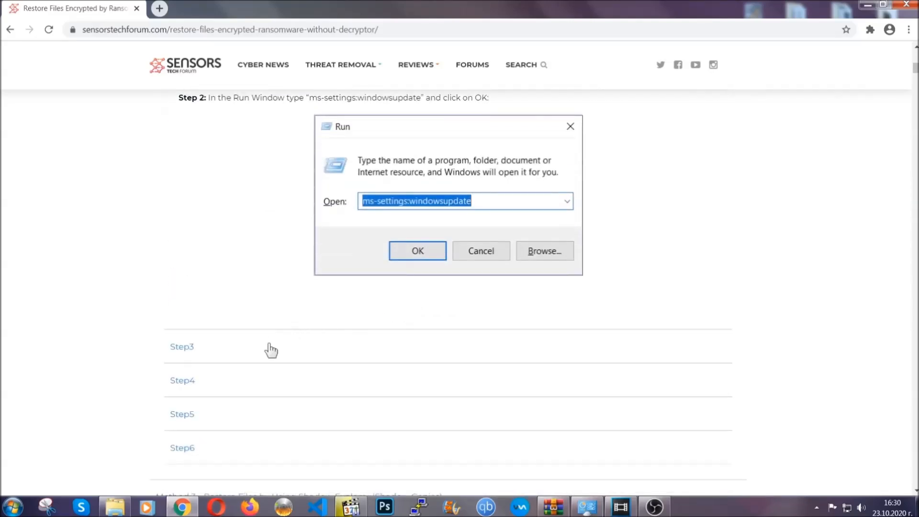
click(272, 348)
scroll(405, 328, down, 2)
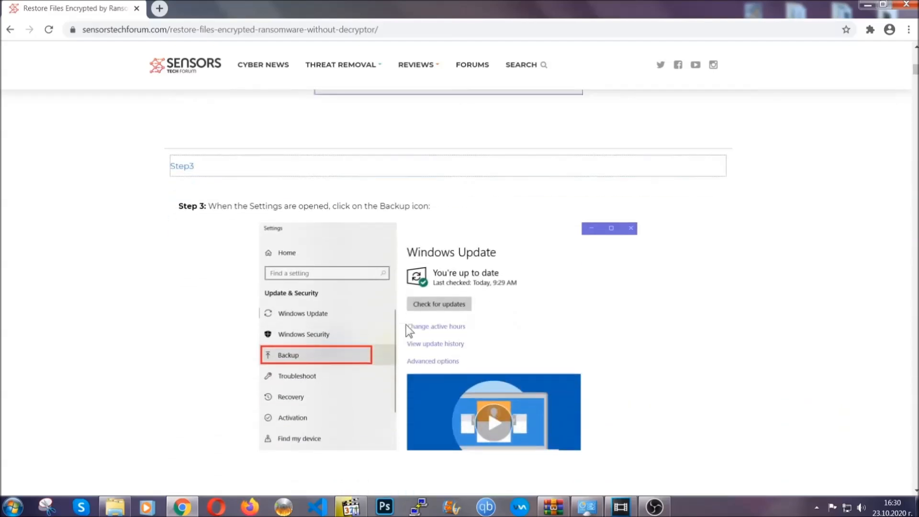
scroll(406, 324, down, 2)
scroll(404, 326, down, 1)
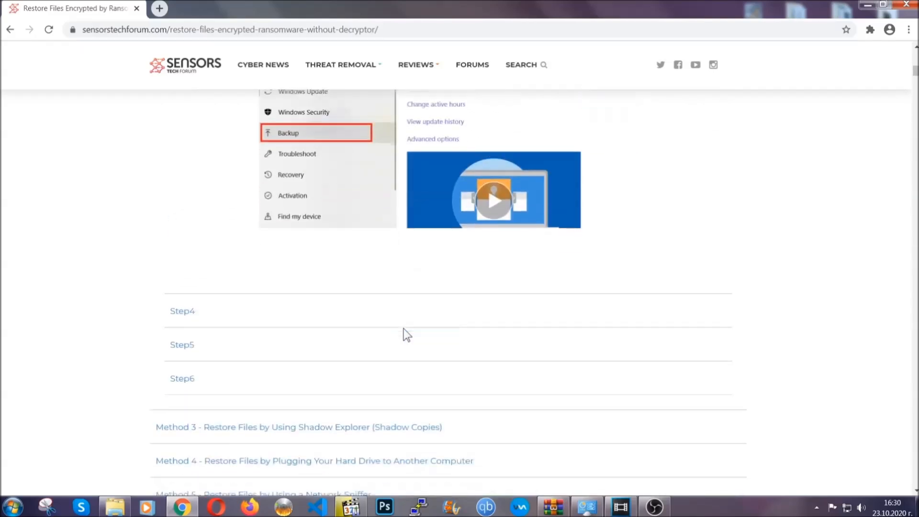
scroll(403, 328, down, 1)
scroll(404, 328, down, 2)
scroll(404, 329, down, 2)
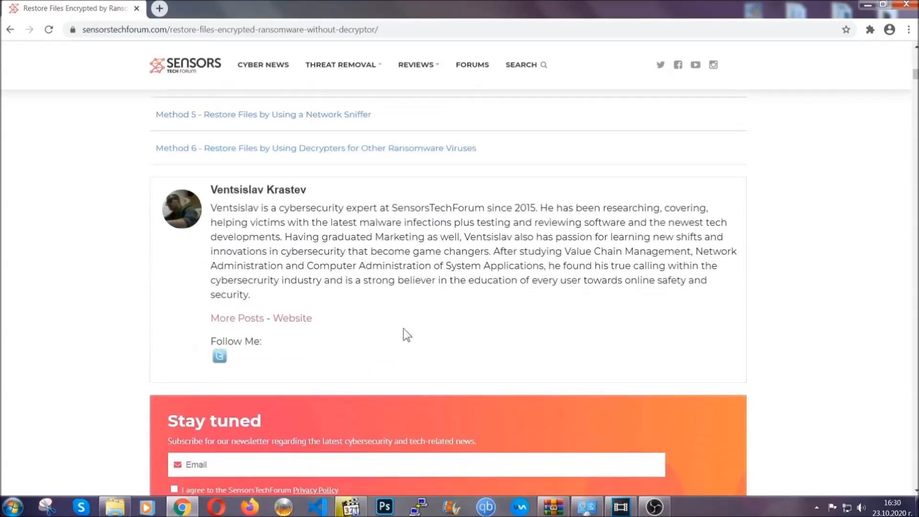
scroll(404, 328, up, 2)
scroll(404, 329, up, 3)
scroll(401, 338, up, 3)
scroll(402, 342, up, 3)
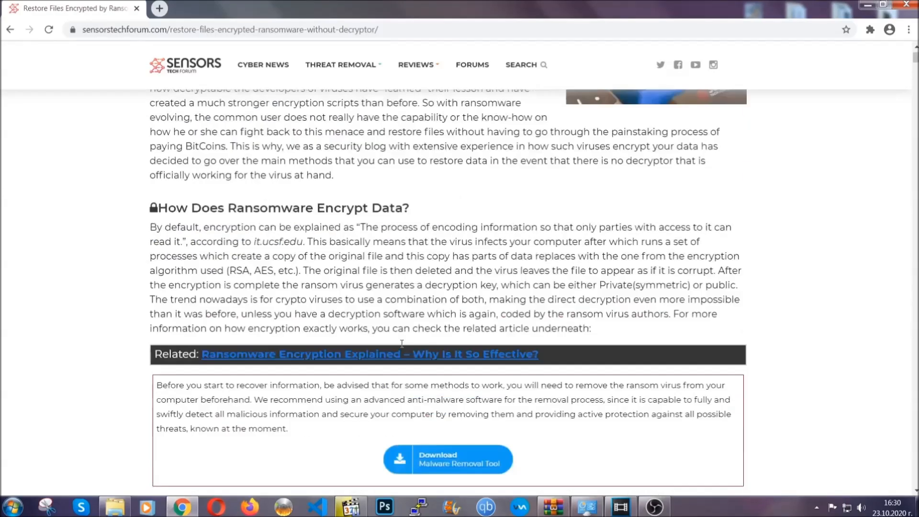
scroll(402, 343, up, 3)
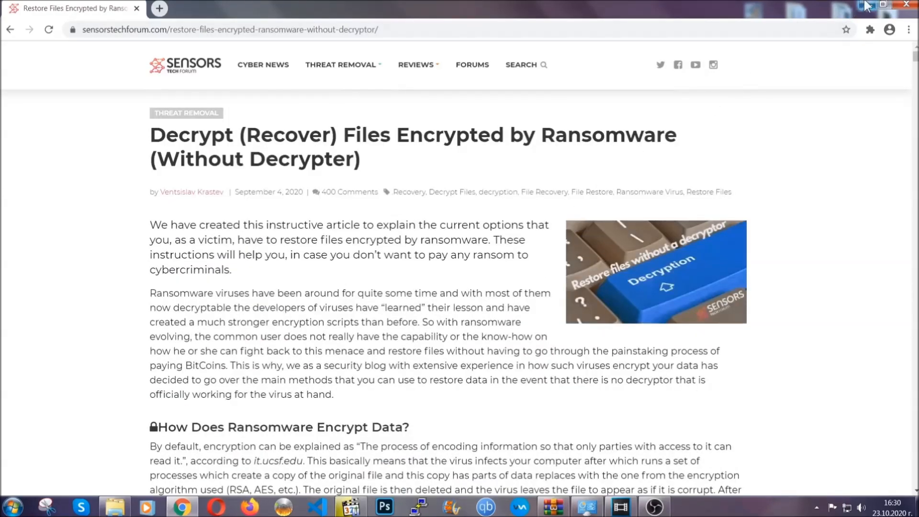
click(867, 6)
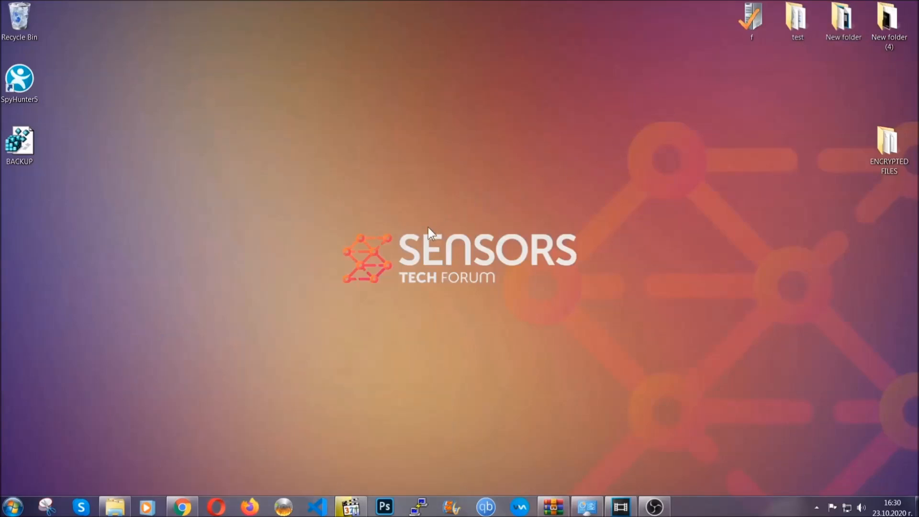